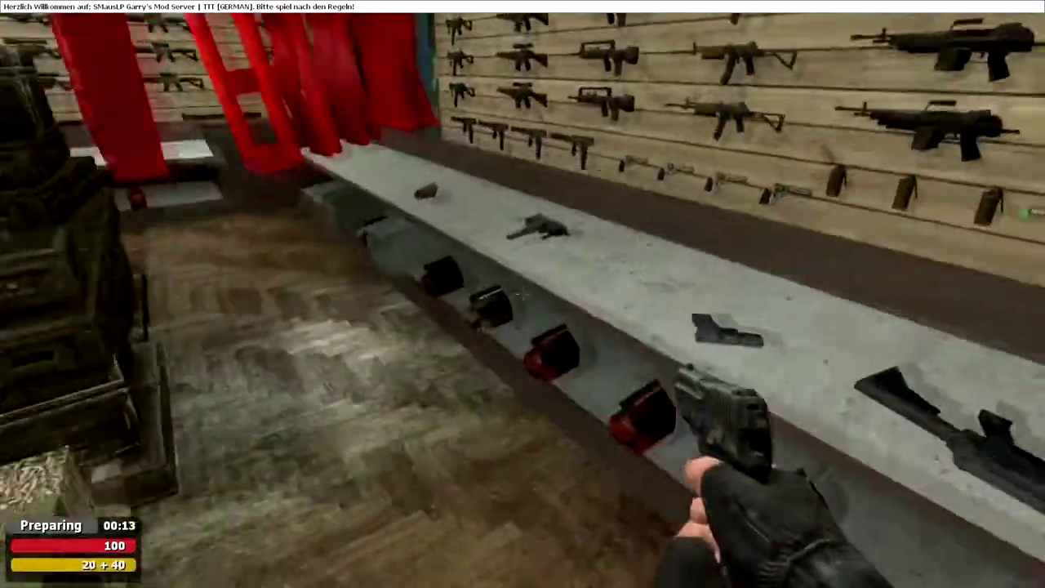
Put away the pistol and equip the M16 rifle in the gun shop.
{"action": "key", "text": "q"}
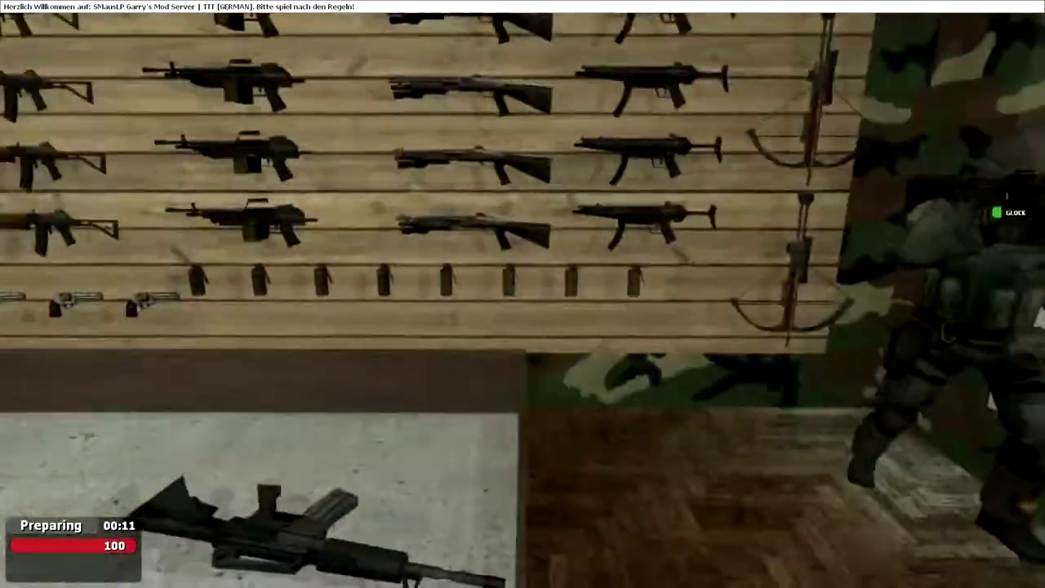
{"action": "key", "text": "w"}
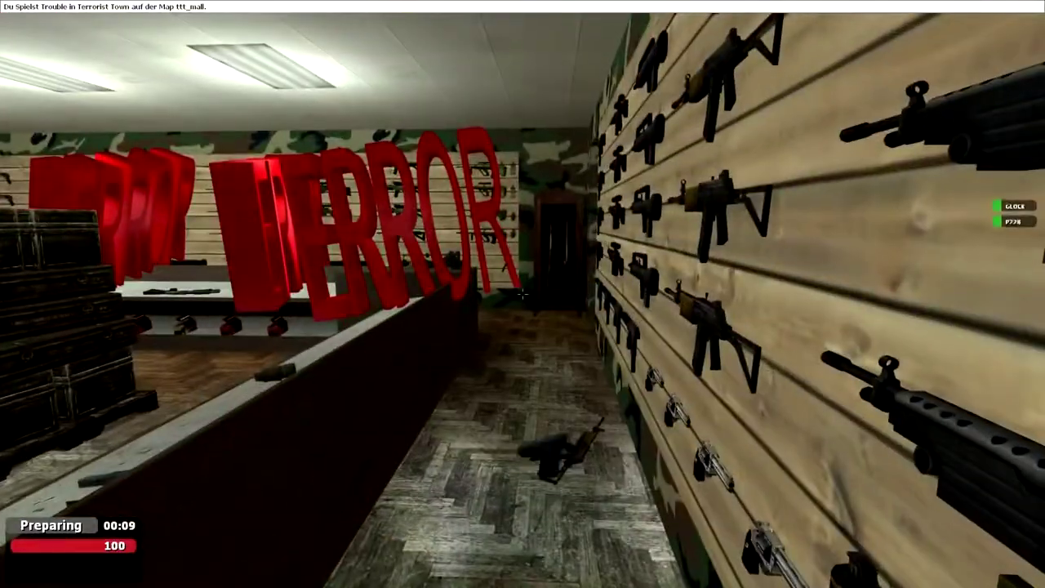
{"action": "key", "text": "3"}
Walk out of the shop and ride the escalator to the upper floor.
{"action": "key", "text": "w"}
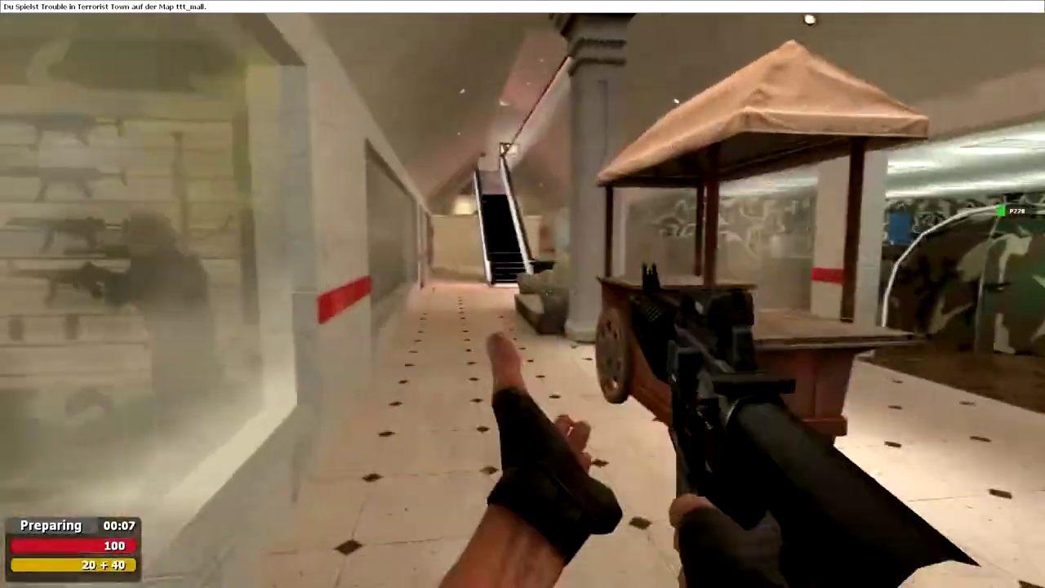
{"action": "key", "text": "w"}
{"action": "key", "text": "w"}
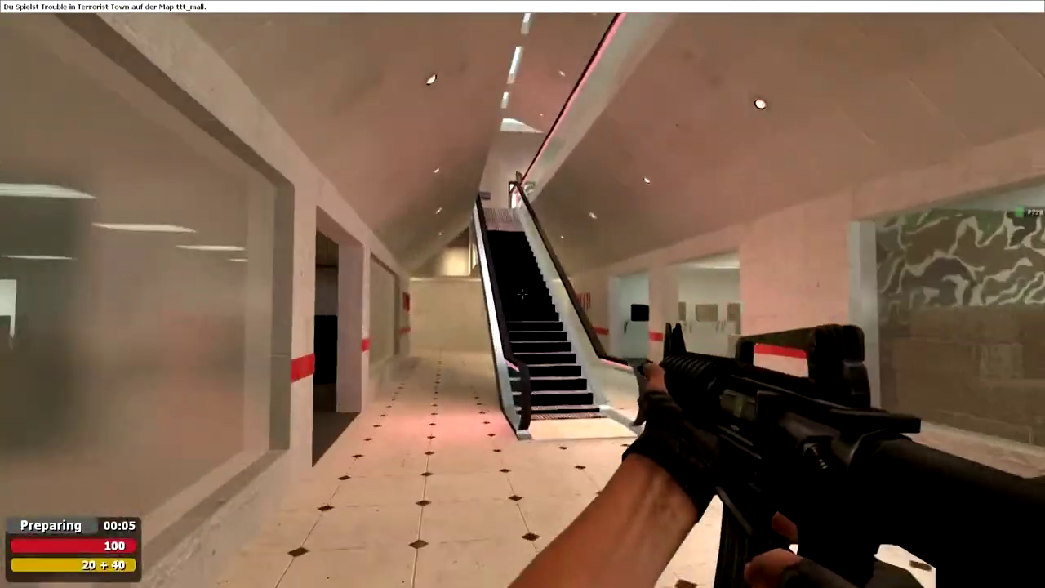
{"action": "key", "text": "w"}
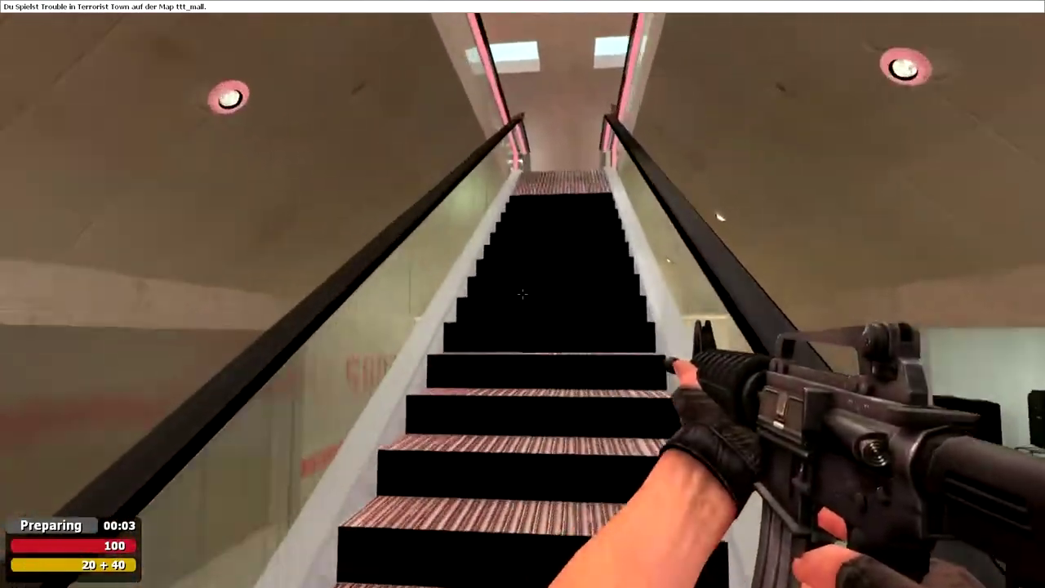
{"action": "key", "text": "w"}
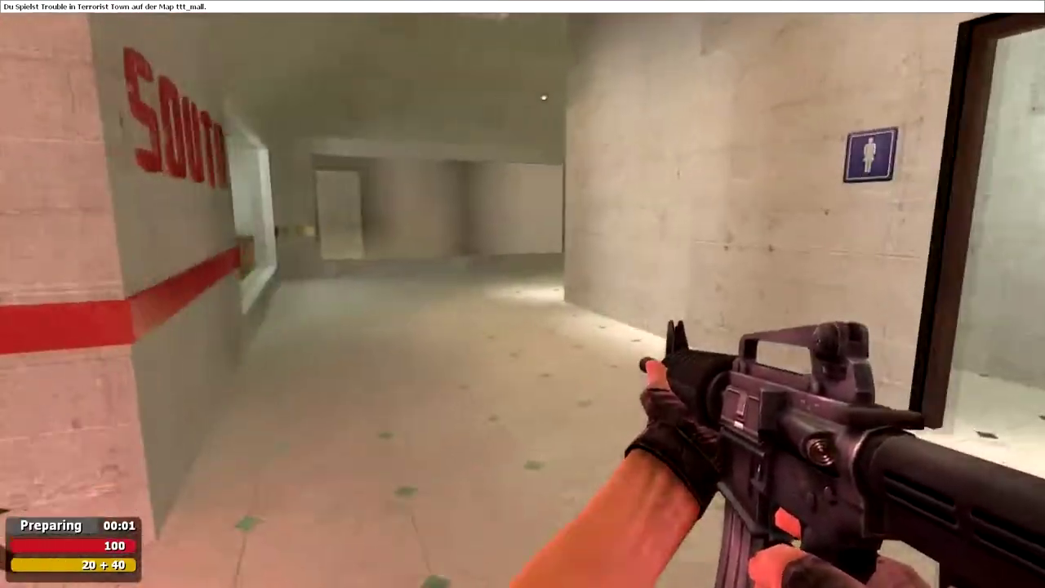
Walk the WEST corridor past the plants and restrooms with the rifle holstered.
{"action": "key", "text": "w"}
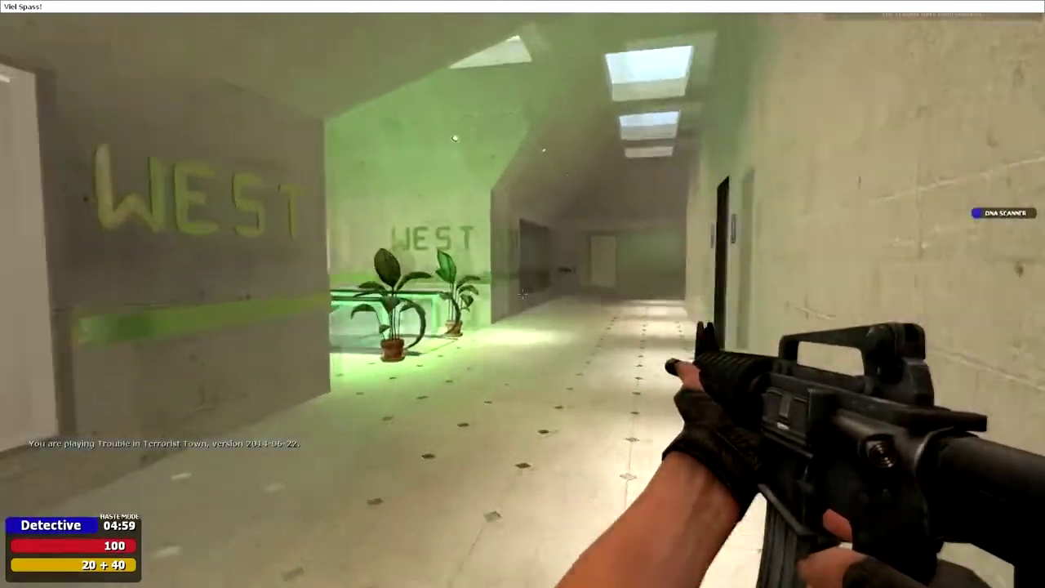
{"action": "key", "text": "w"}
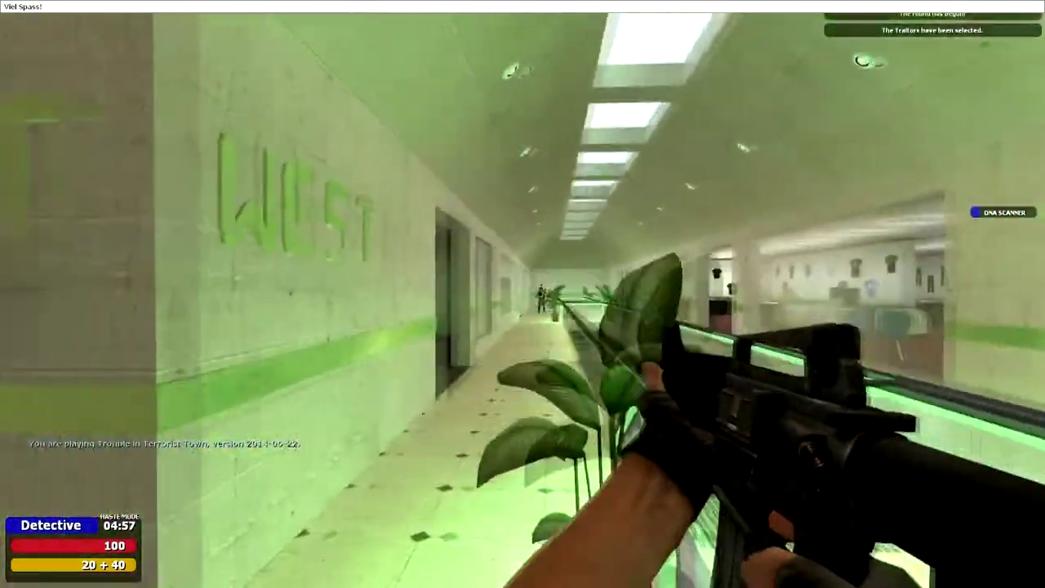
{"action": "key", "text": "w"}
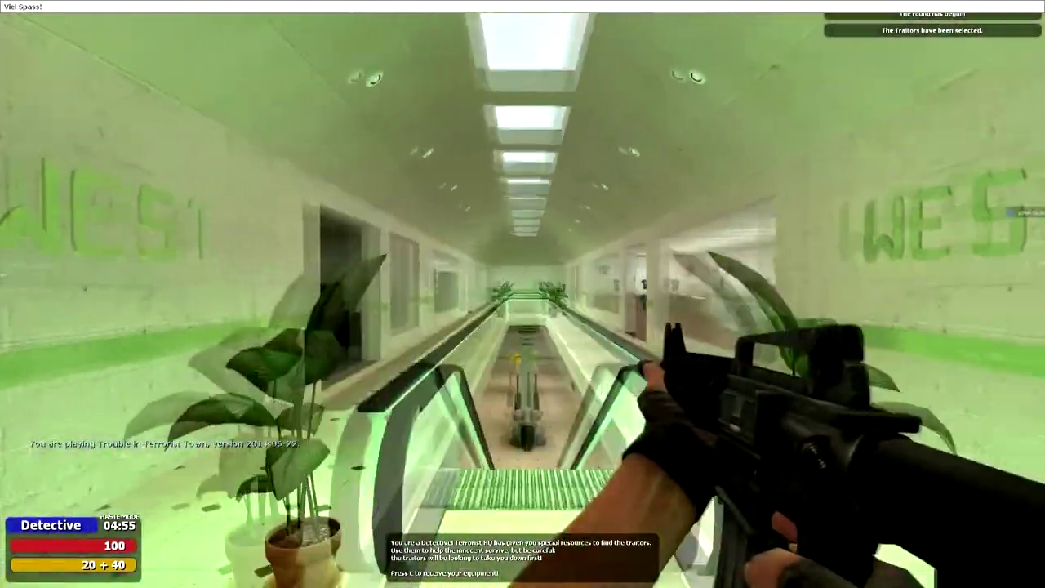
{"action": "key", "text": "w"}
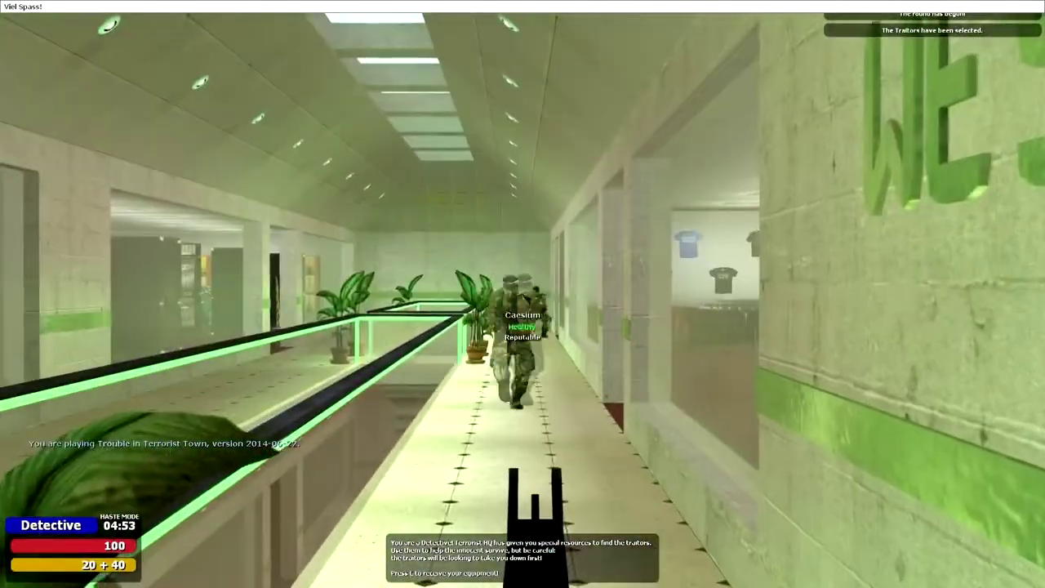
{"action": "key", "text": "w"}
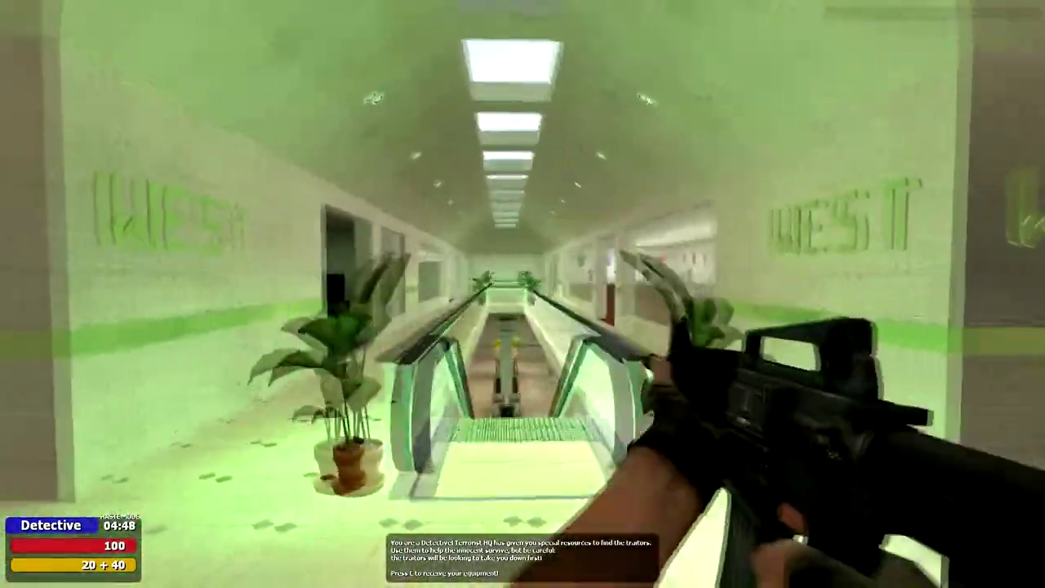
{"action": "key", "text": "w"}
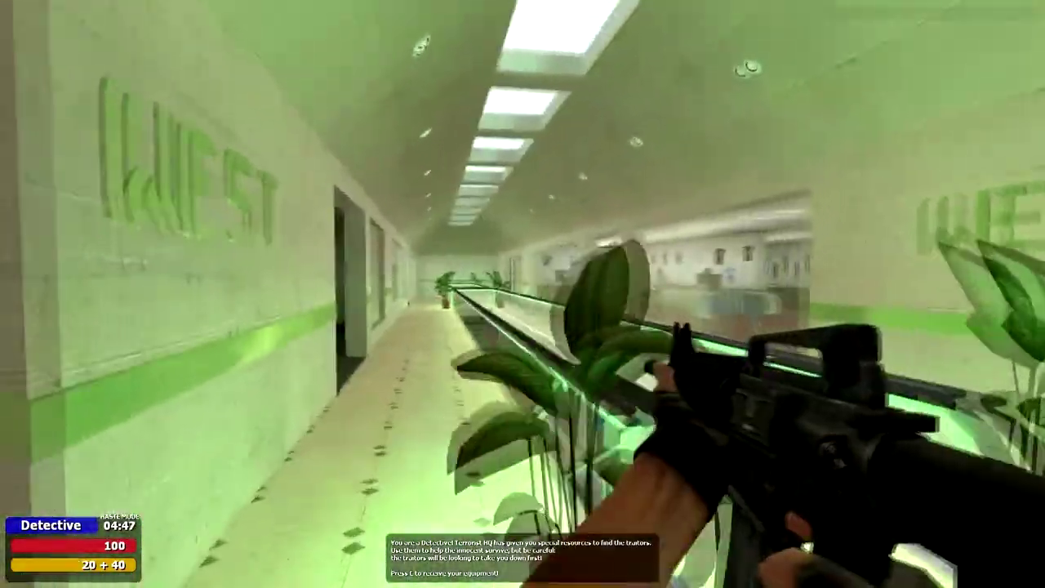
{"action": "key", "text": "w"}
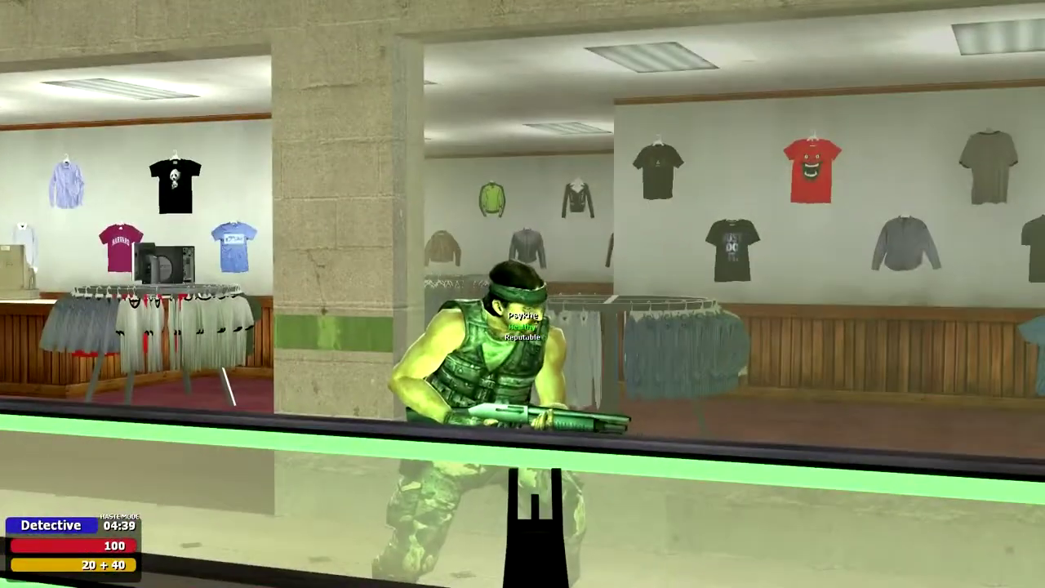
{"action": "key", "text": "w"}
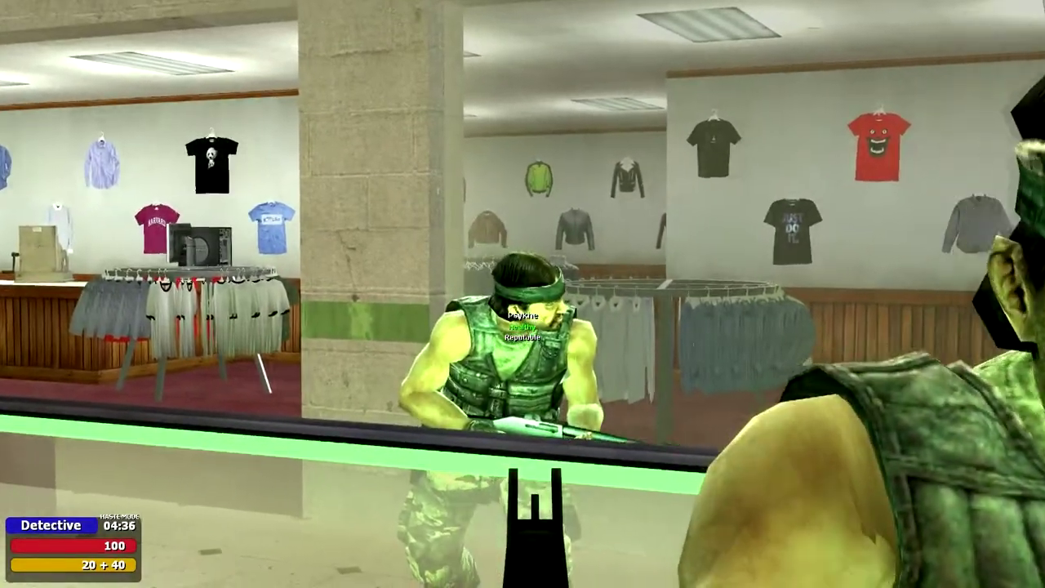
Turn back with the M16 drawn and walk toward the escalator past other players.
{"action": "left_click_drag", "start_coordinate": [523, 294], "coordinate": [897, 294]}
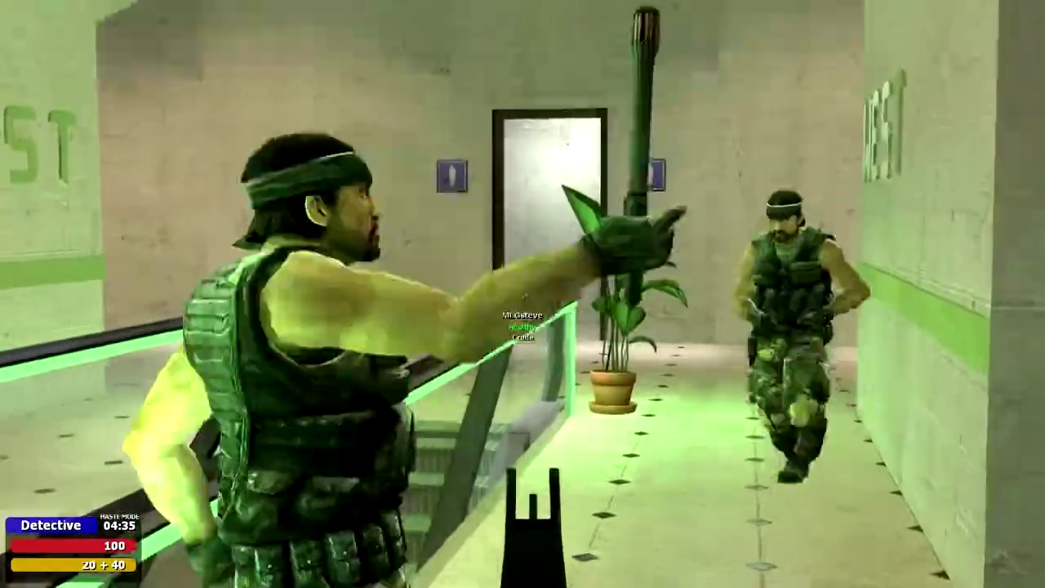
{"action": "key", "text": "2"}
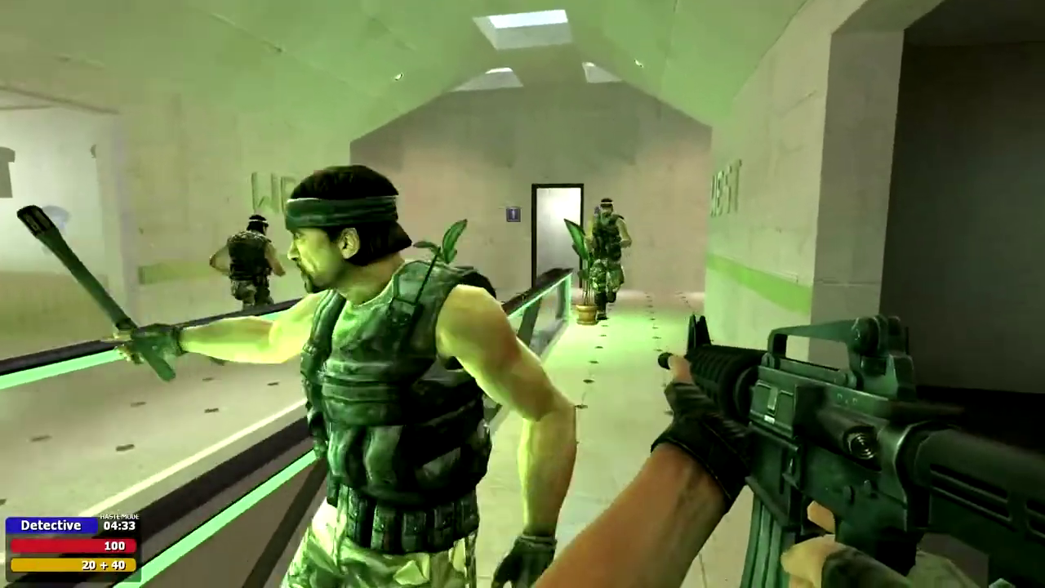
{"action": "key", "text": "w"}
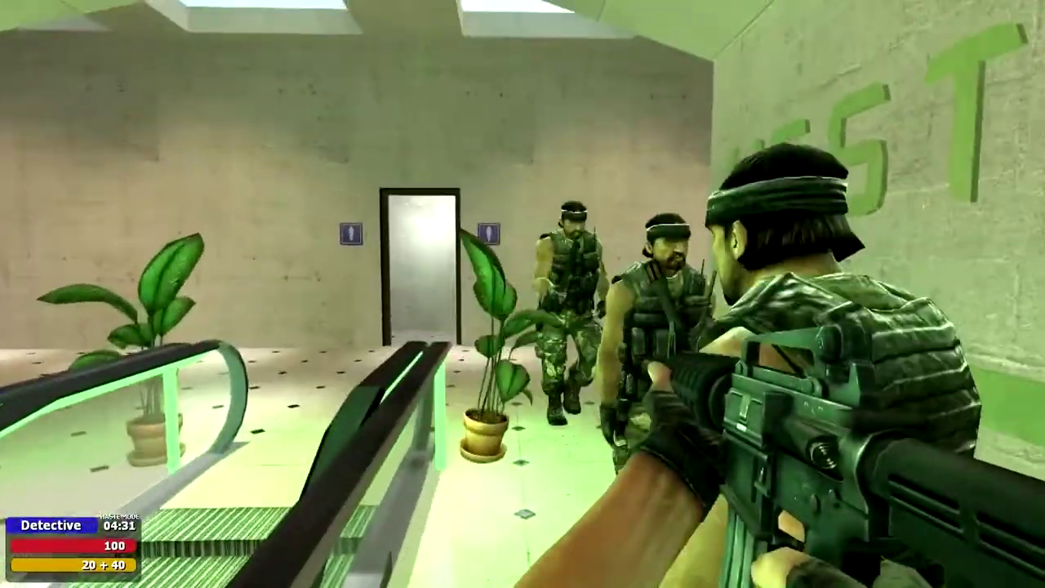
{"action": "key", "text": "w"}
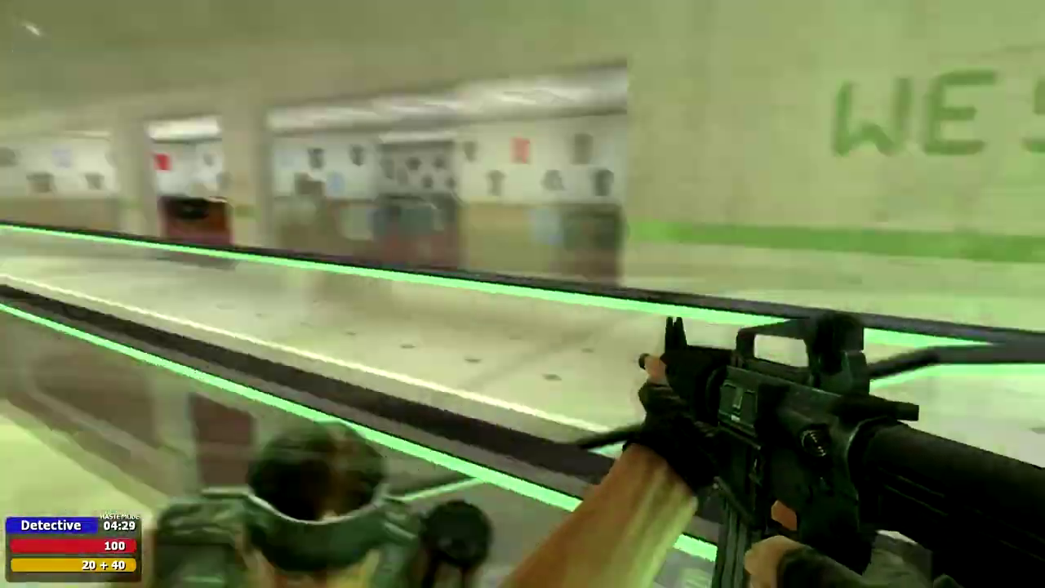
{"action": "key", "text": "w"}
{"action": "key", "text": "w"}
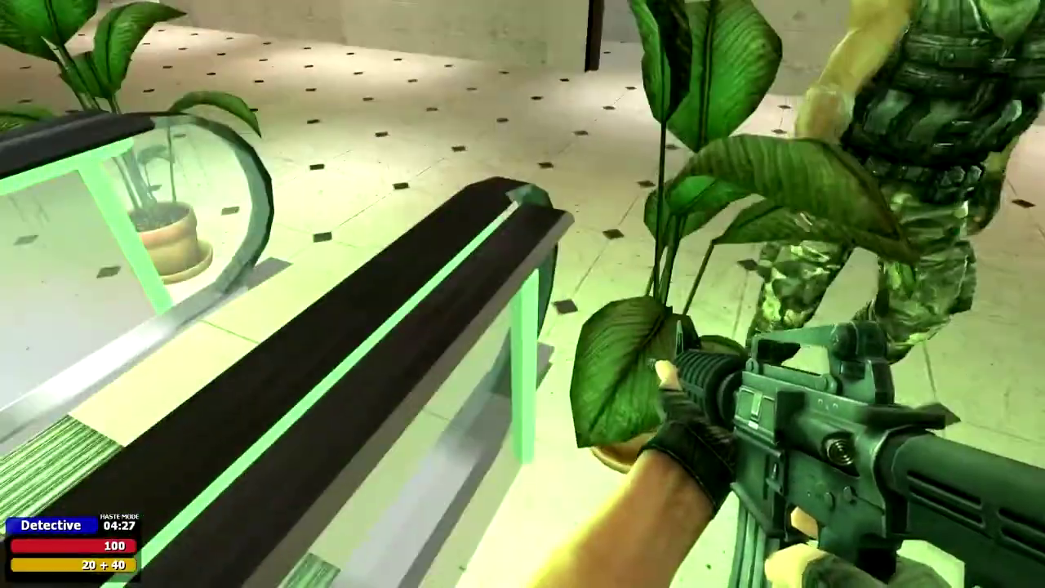
{"action": "key", "text": "w"}
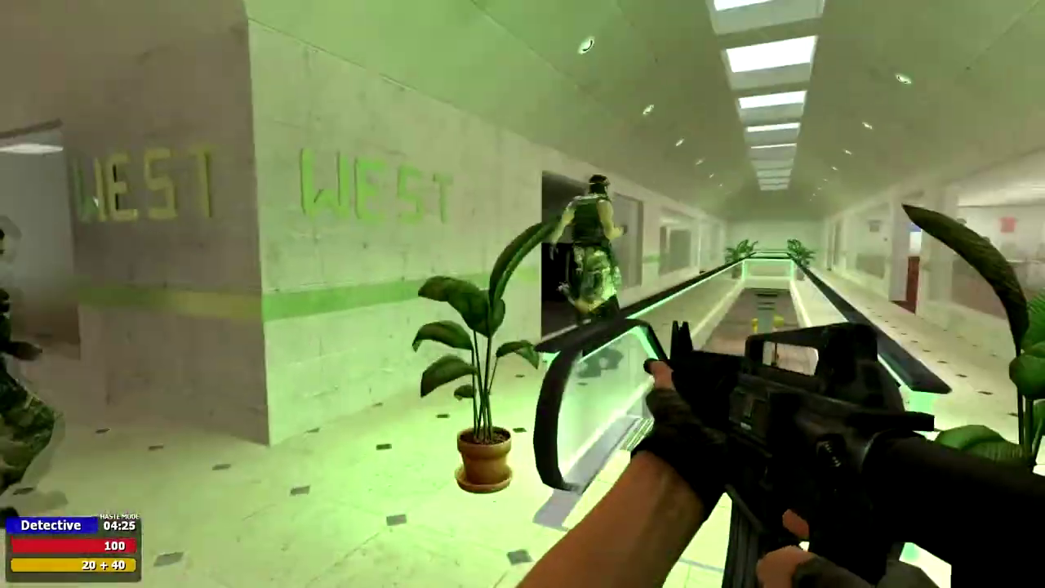
{"action": "key", "text": "w"}
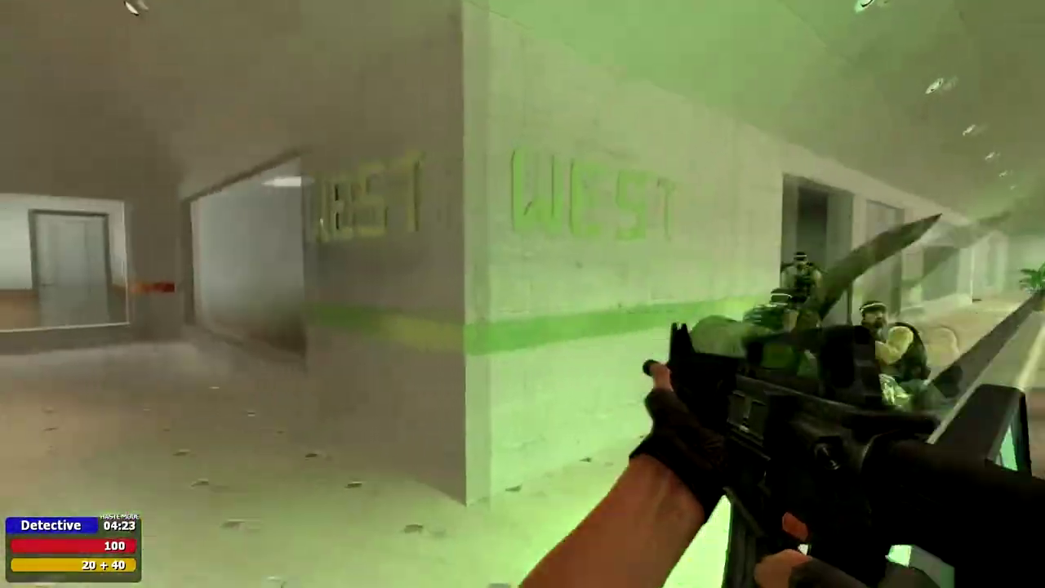
{"action": "key", "text": "w"}
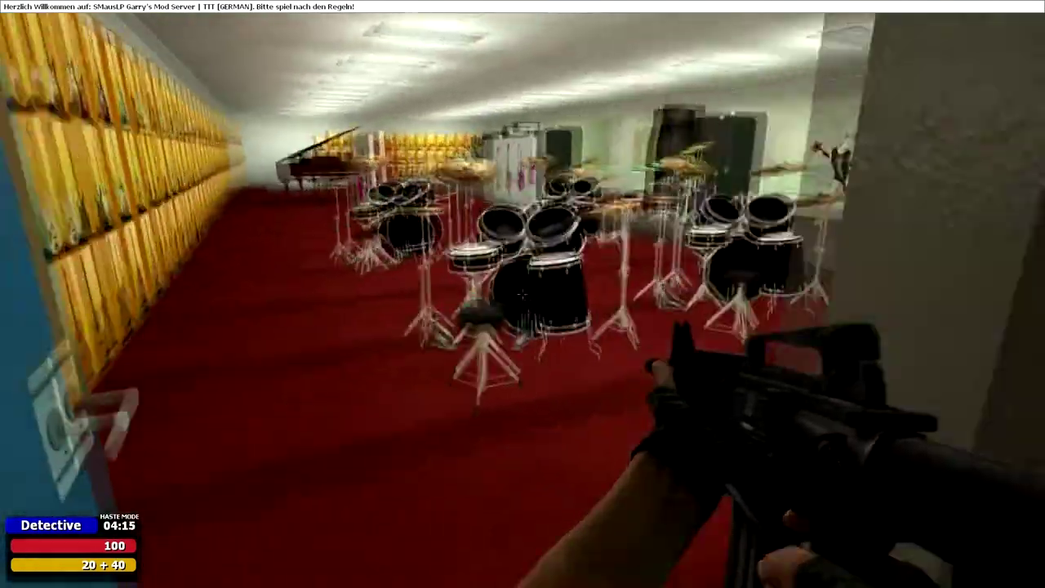
Roam the music room past the drum kits and holster the weapon.
{"action": "key", "text": "w"}
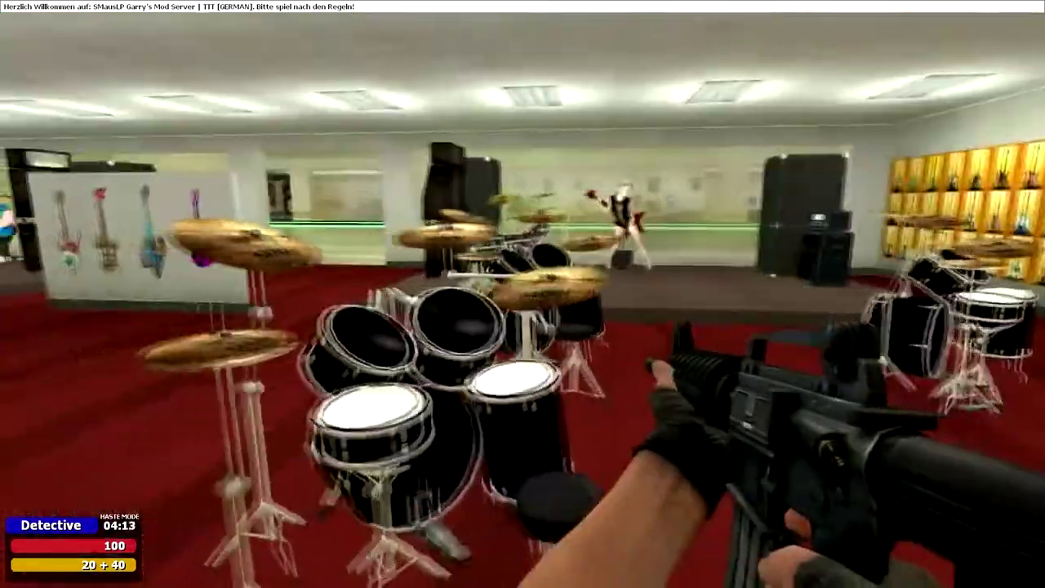
{"action": "key", "text": "w"}
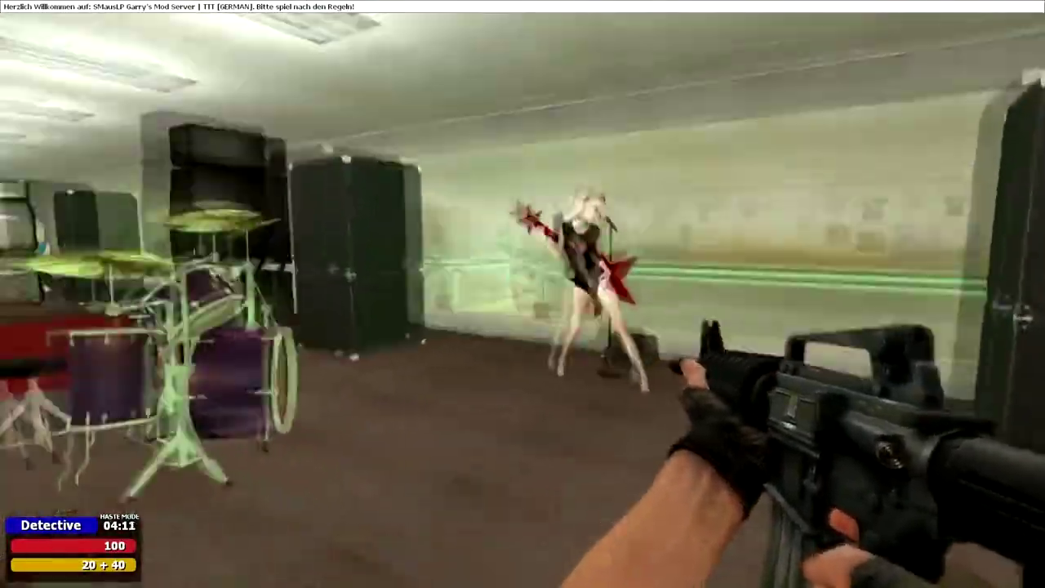
{"action": "key", "text": "w"}
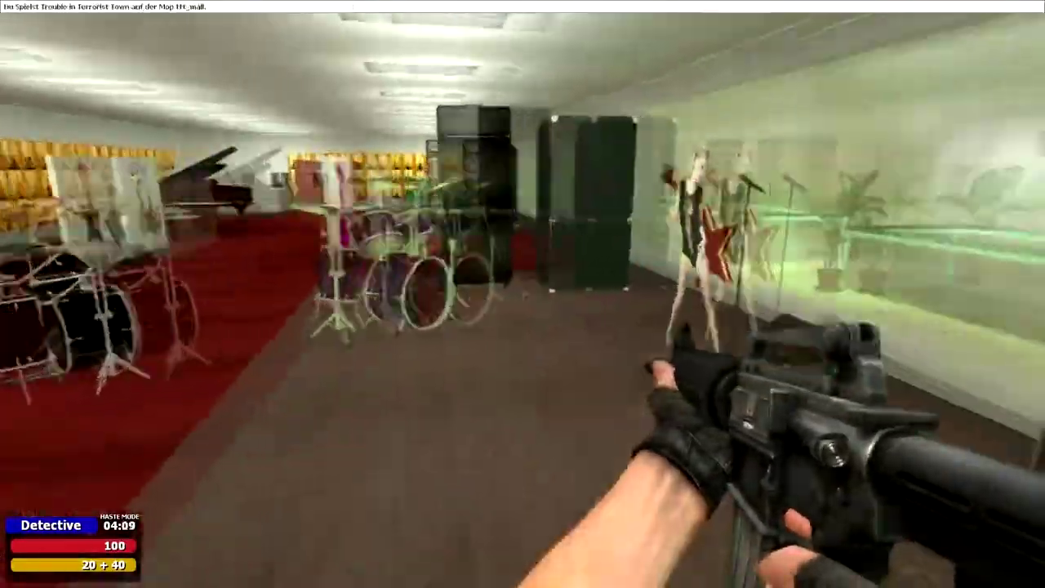
{"action": "key", "text": "w"}
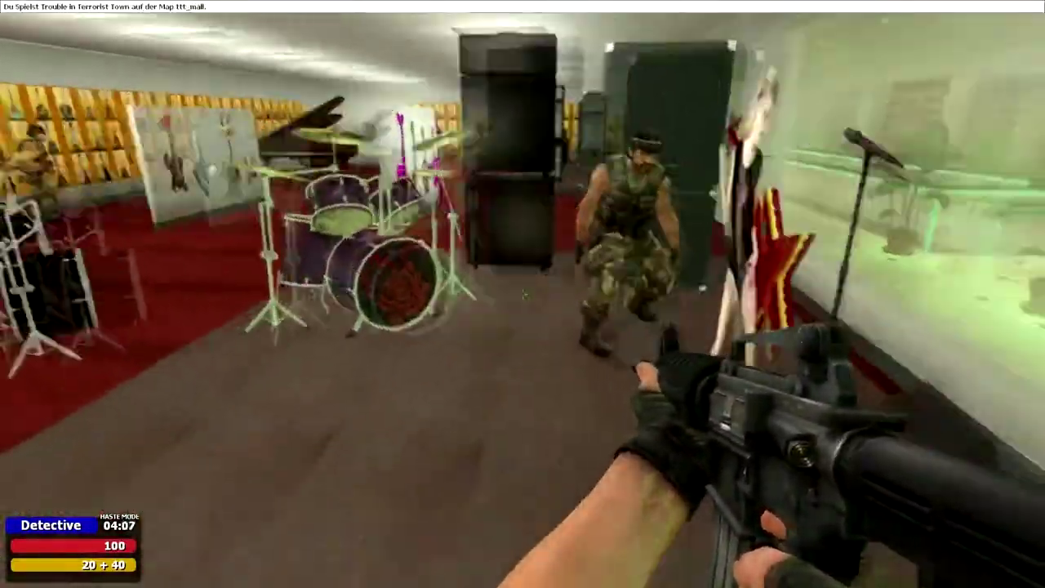
{"action": "key", "text": "w"}
{"action": "scroll", "coordinate": [523, 294], "scroll_direction": "down", "scroll_amount": 1}
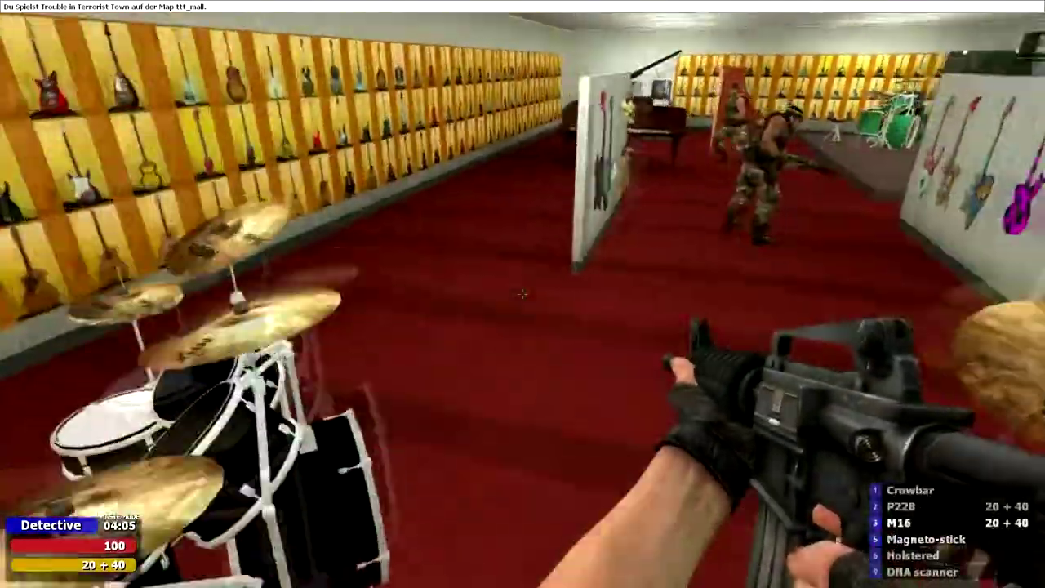
{"action": "key", "text": "w"}
{"action": "key", "text": "w"}
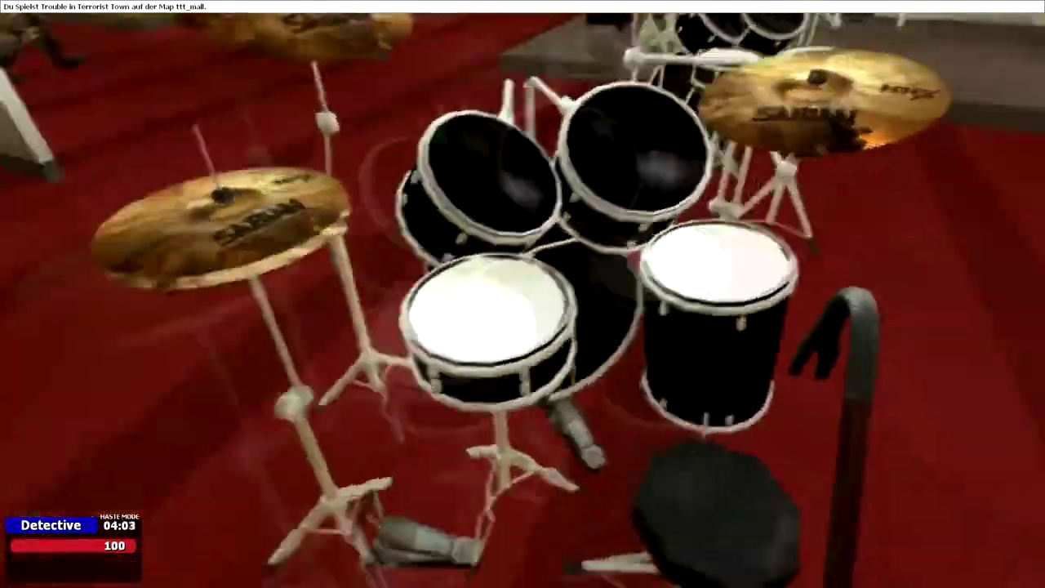
{"action": "key", "text": "w"}
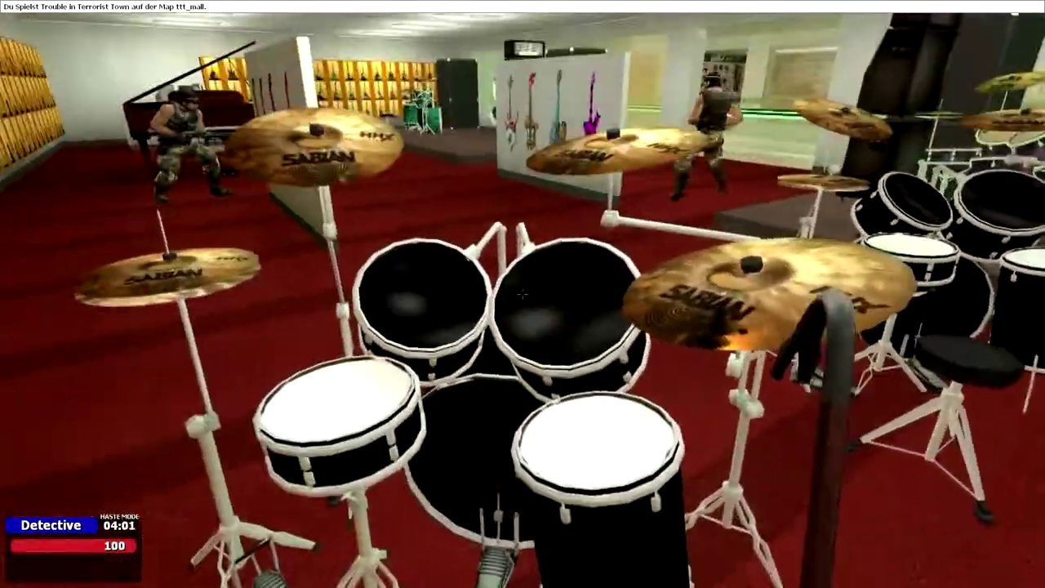
Re-equip the M16 and walk past the partition and piano to the guitar wall.
{"action": "key", "text": "3"}
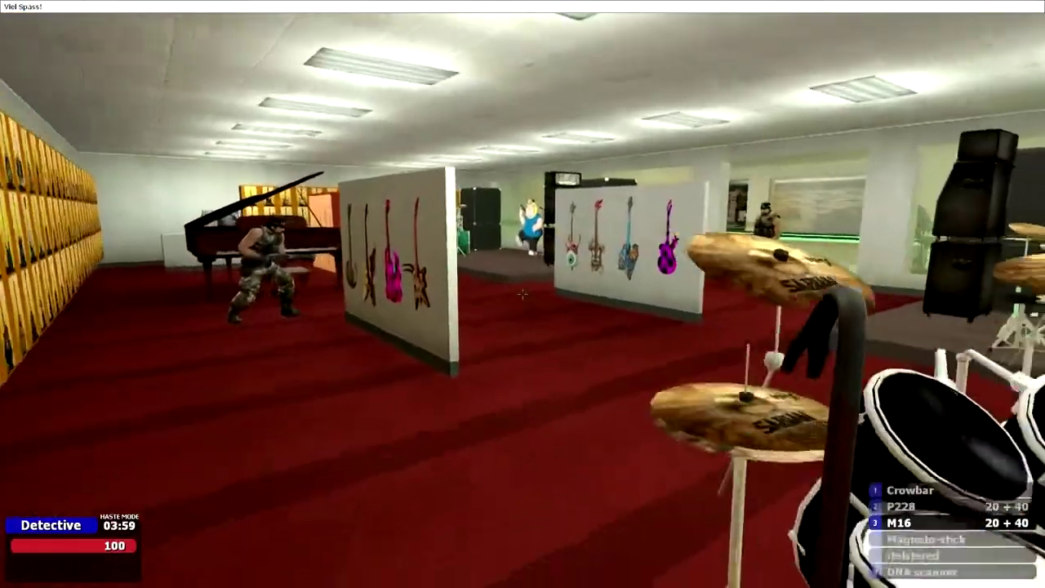
{"action": "left_click", "coordinate": [523, 294]}
{"action": "key", "text": "w"}
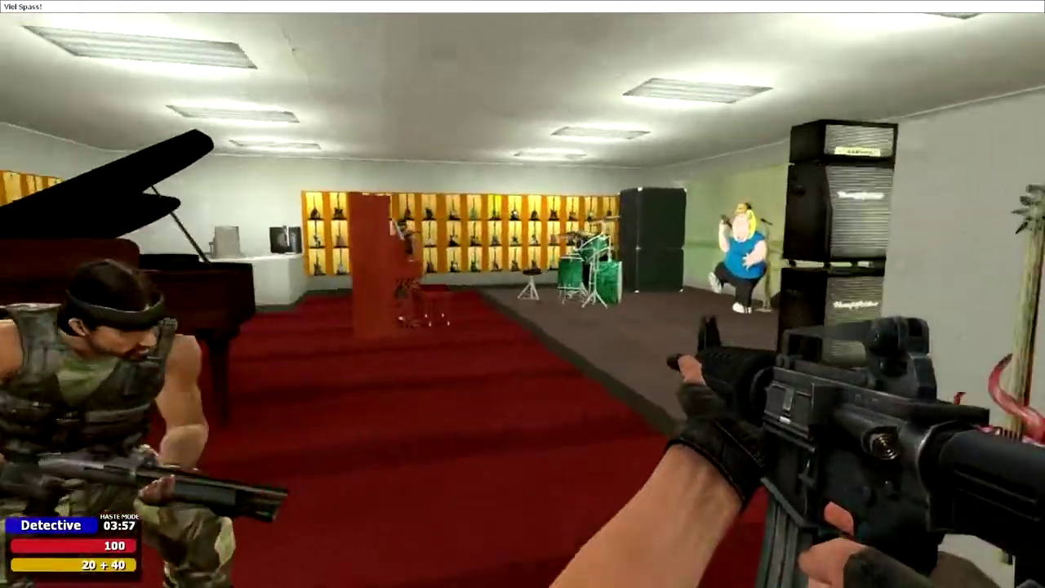
{"action": "key", "text": "w"}
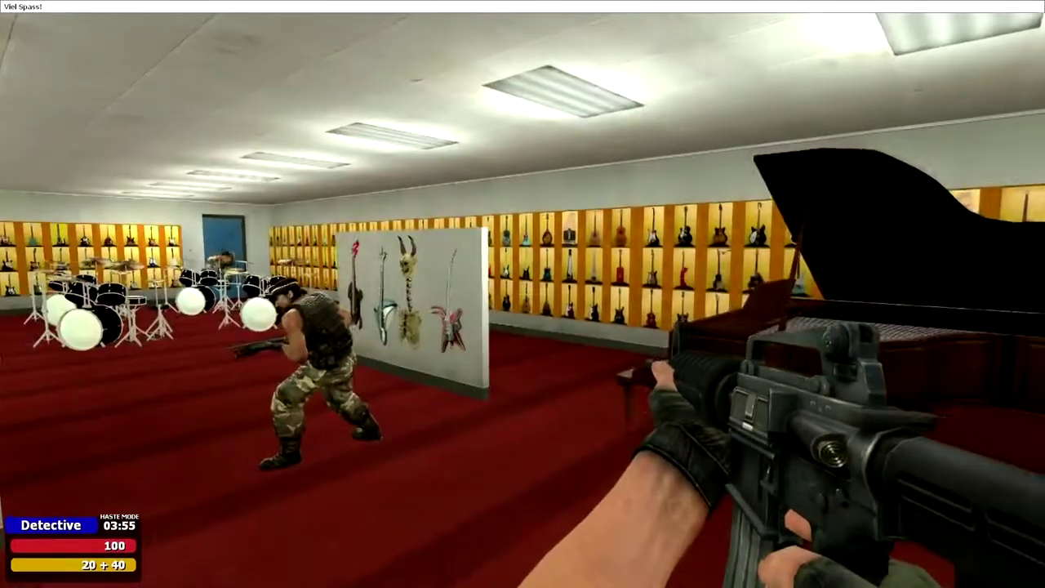
{"action": "key", "text": "w"}
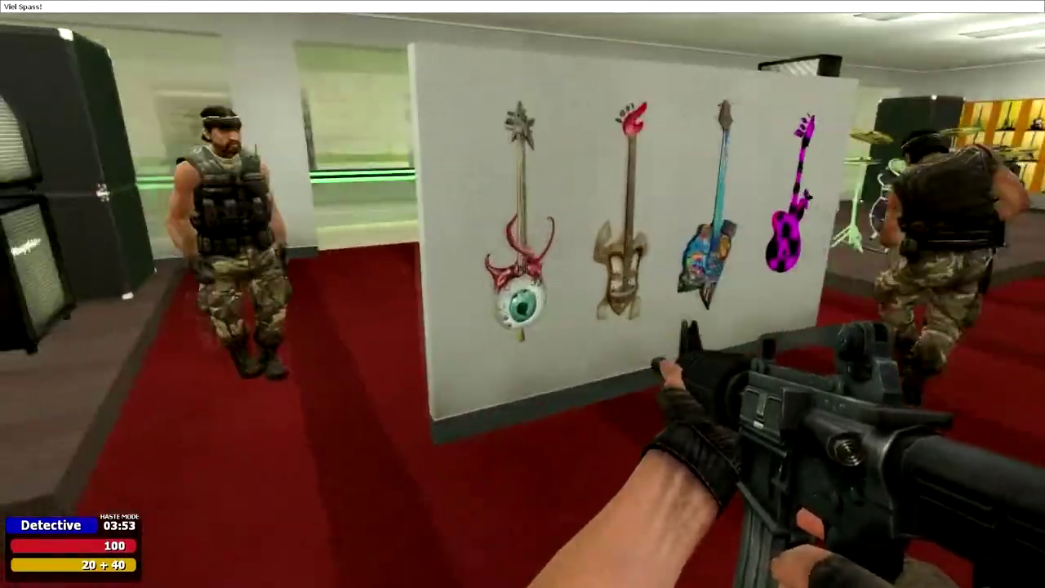
Patrol along the guitar wall, amps and drum kits toward the other players.
{"action": "key", "text": "w"}
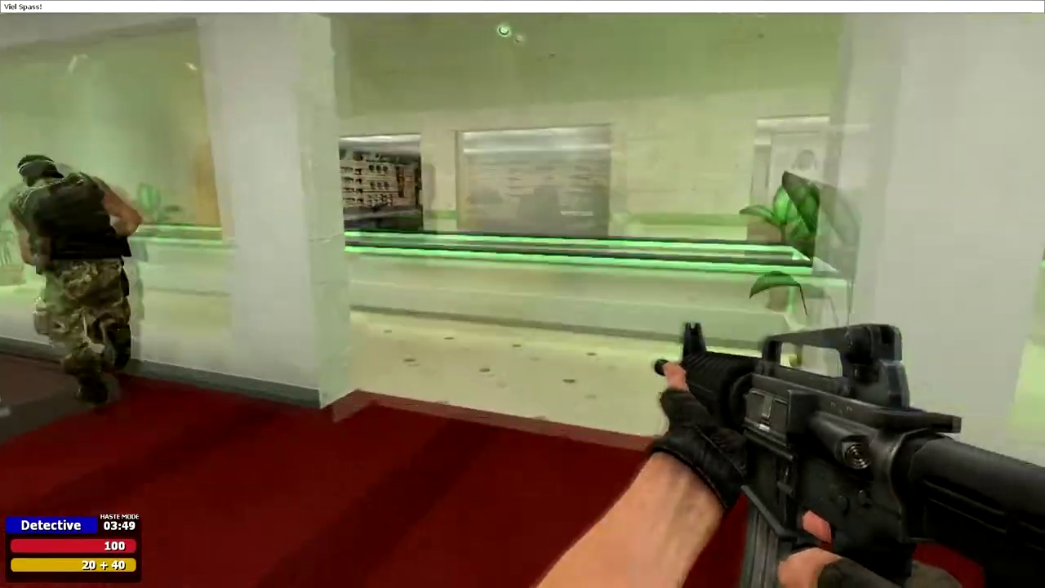
{"action": "key", "text": "w"}
{"action": "key", "text": "w"}
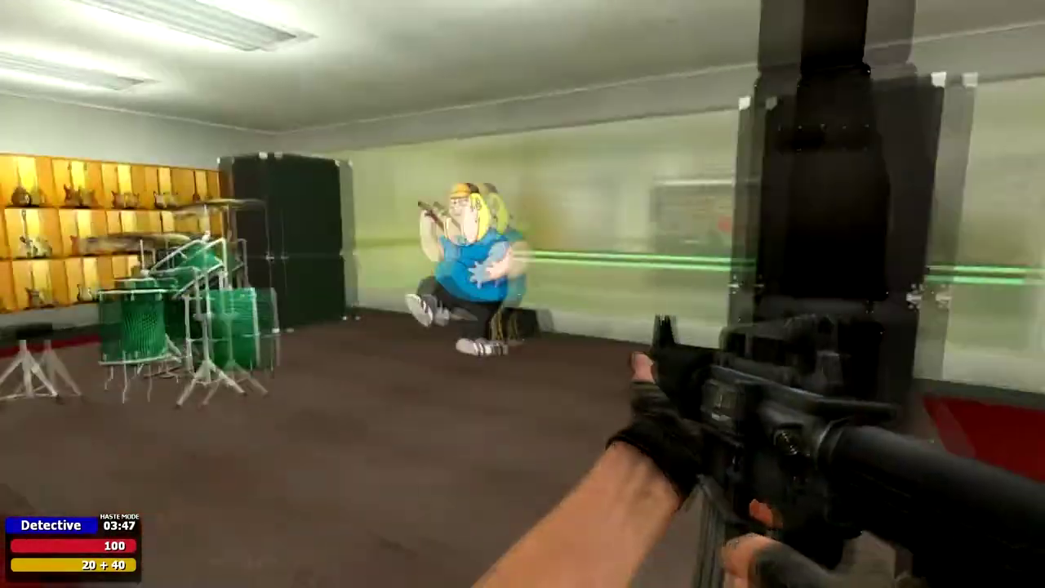
{"action": "key", "text": "w"}
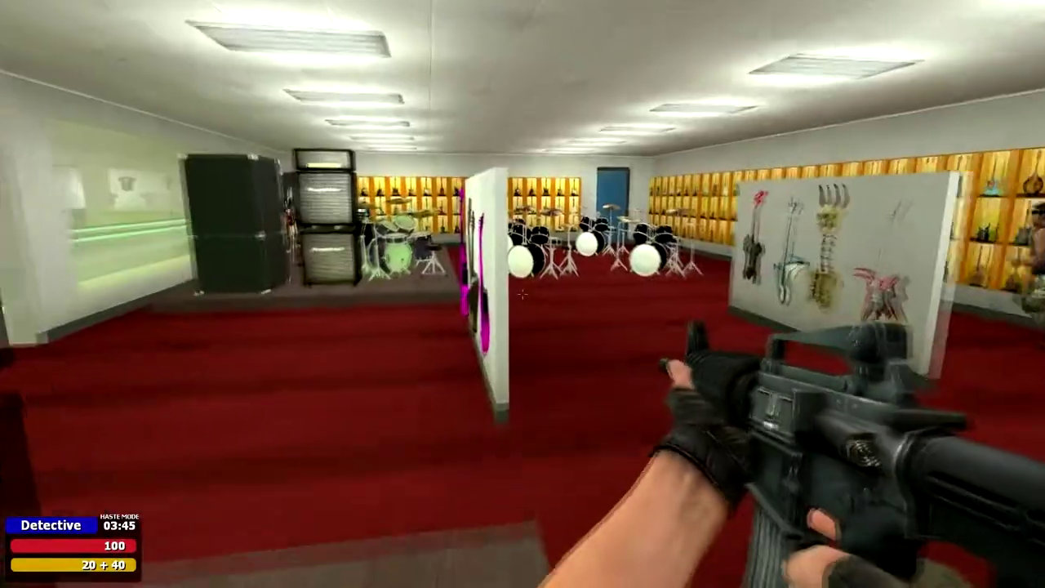
{"action": "key", "text": "w"}
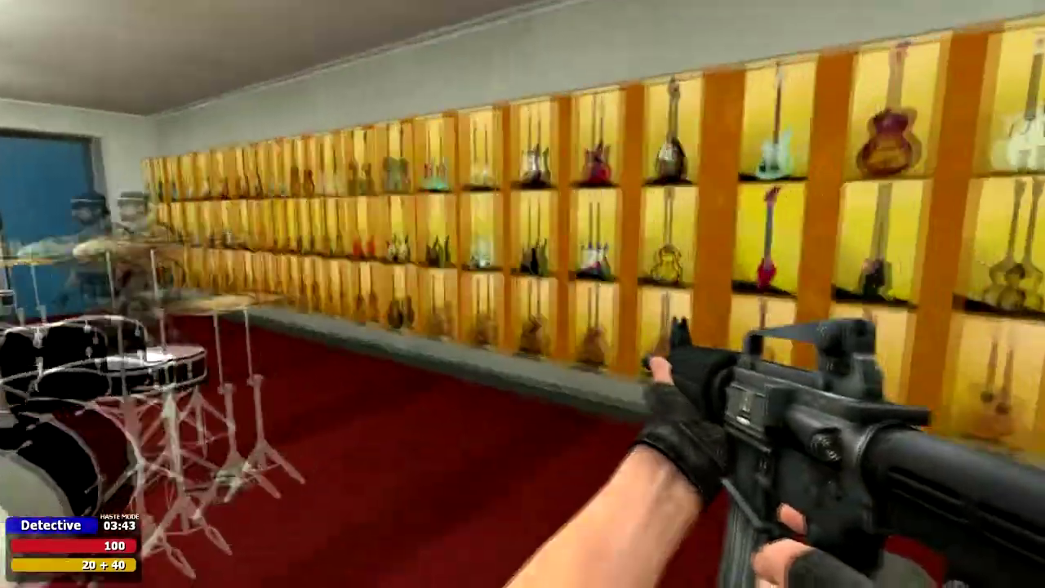
{"action": "key", "text": "w"}
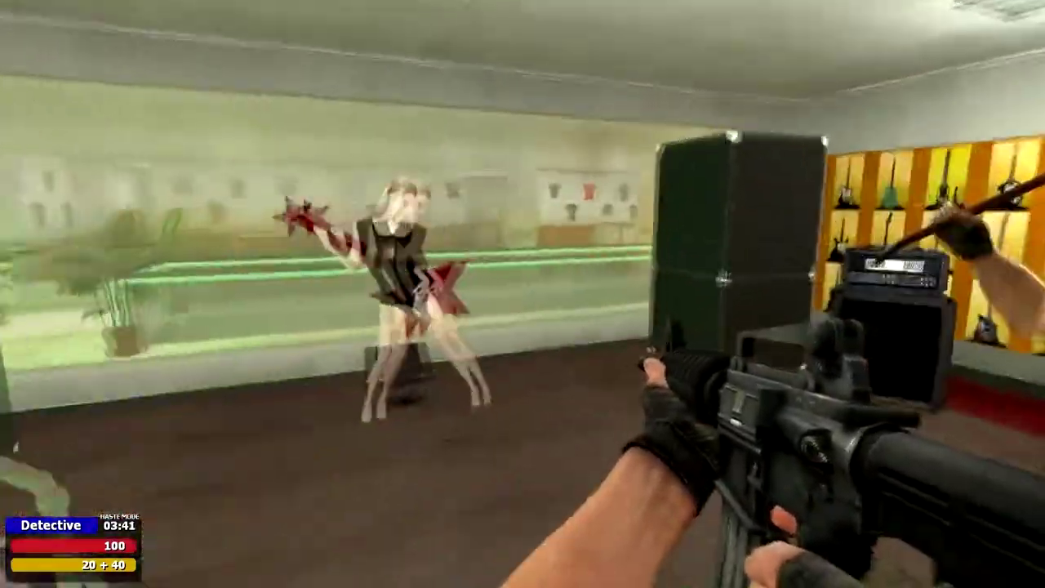
{"action": "key", "text": "w"}
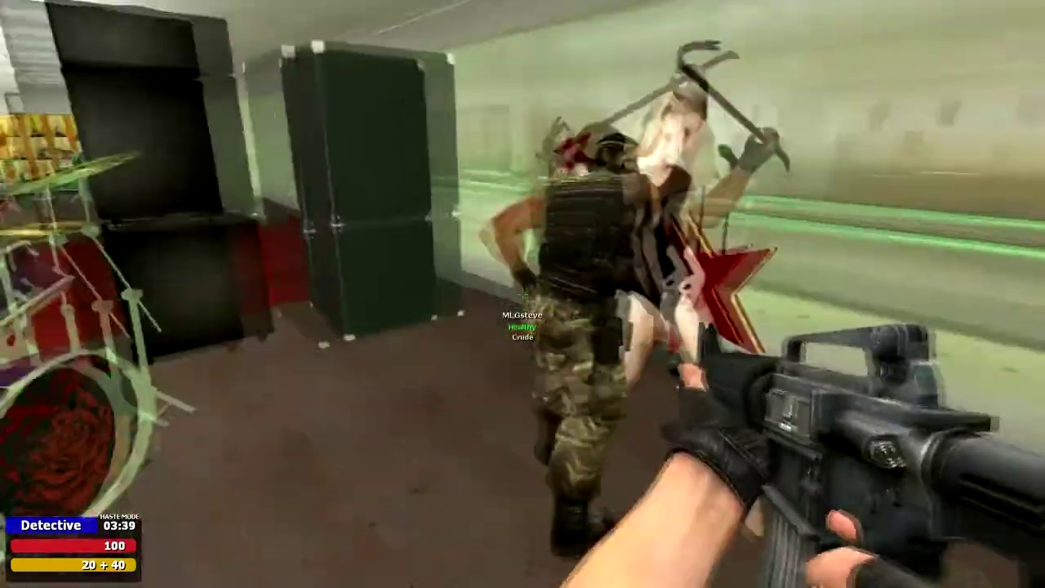
{"action": "key", "text": "w"}
{"action": "key", "text": "w"}
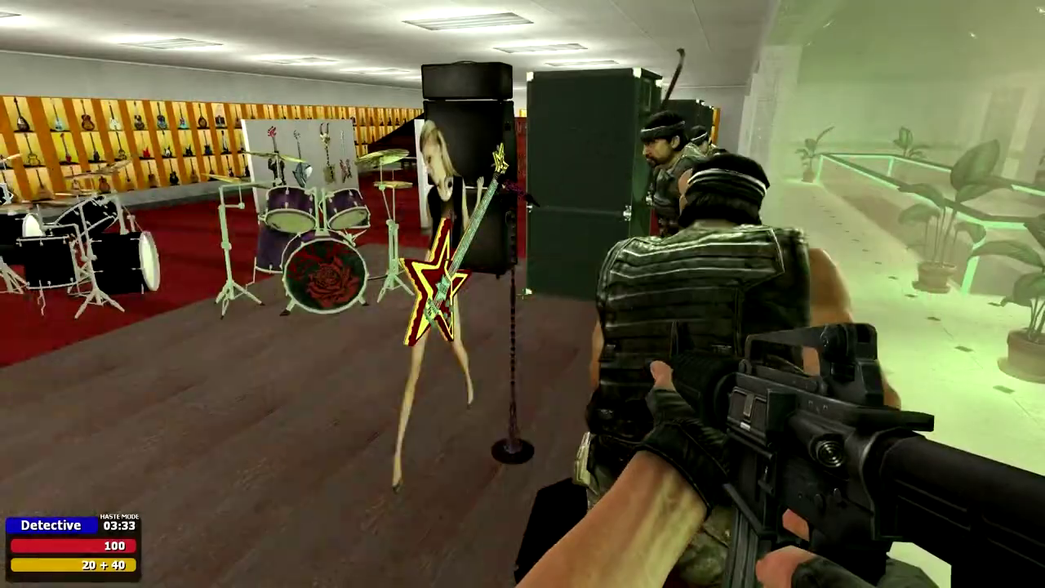
Fire the rifle at the attacker by the blue door while backing away.
{"action": "key", "text": "w"}
{"action": "key", "text": "w"}
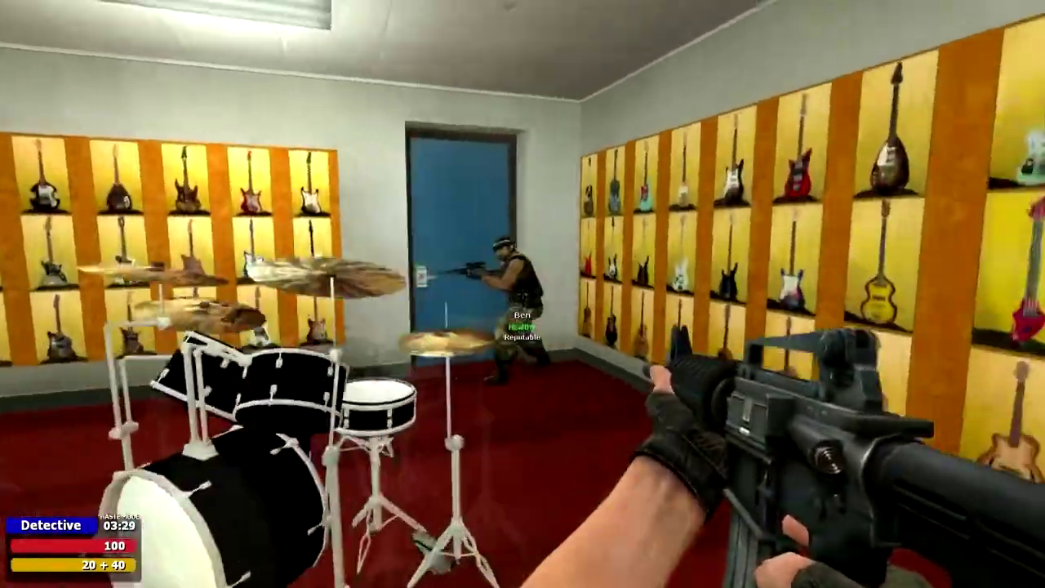
{"action": "left_click", "coordinate": [522, 294]}
{"action": "key", "text": "s"}
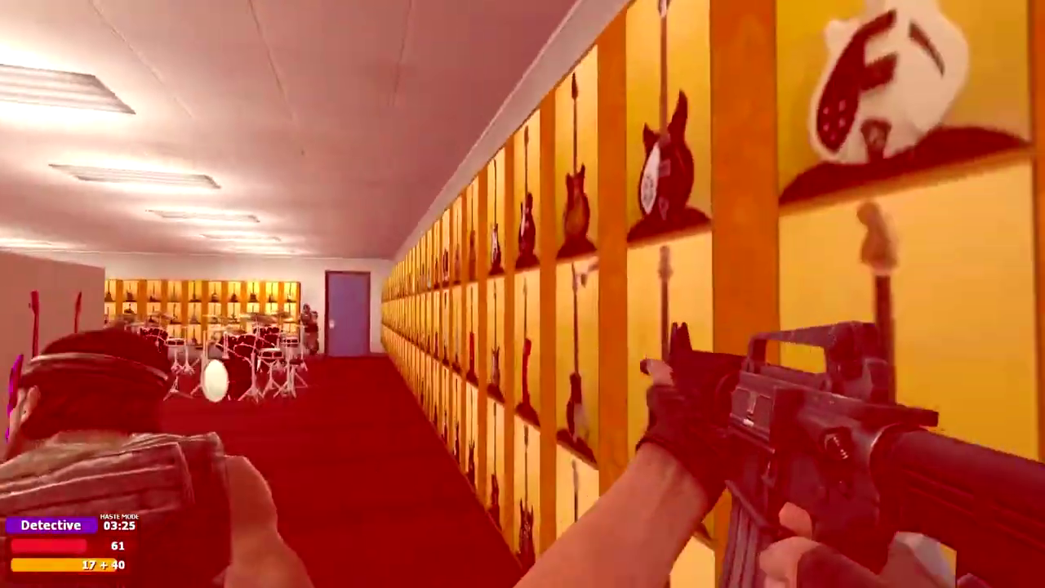
{"action": "left_click", "coordinate": [522, 294]}
{"action": "left_click", "coordinate": [522, 294]}
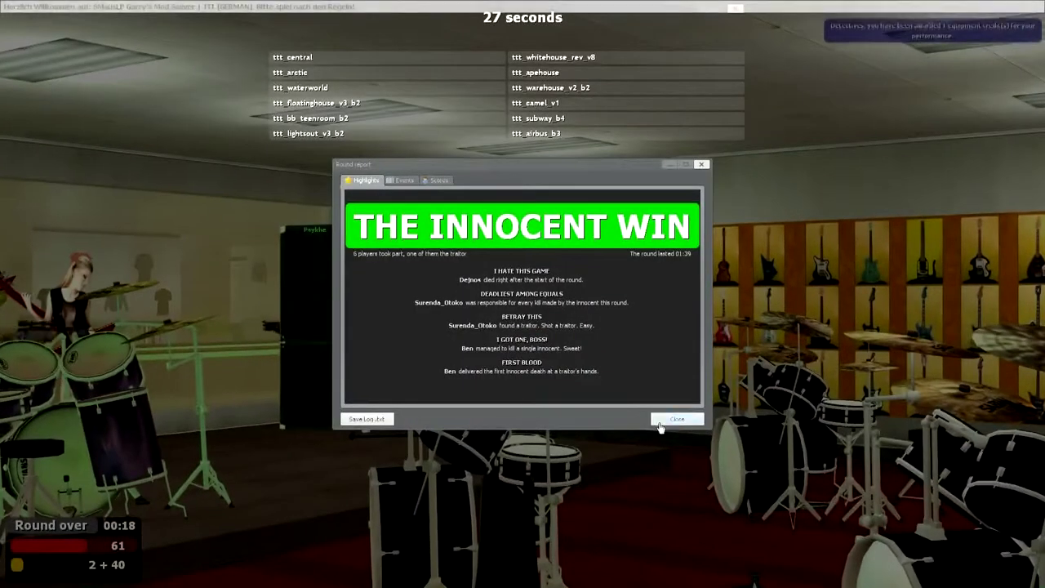
Close the Innocent-win report and pick ttt_camel_v1 in the map vote.
{"action": "left_click", "coordinate": [665, 420]}
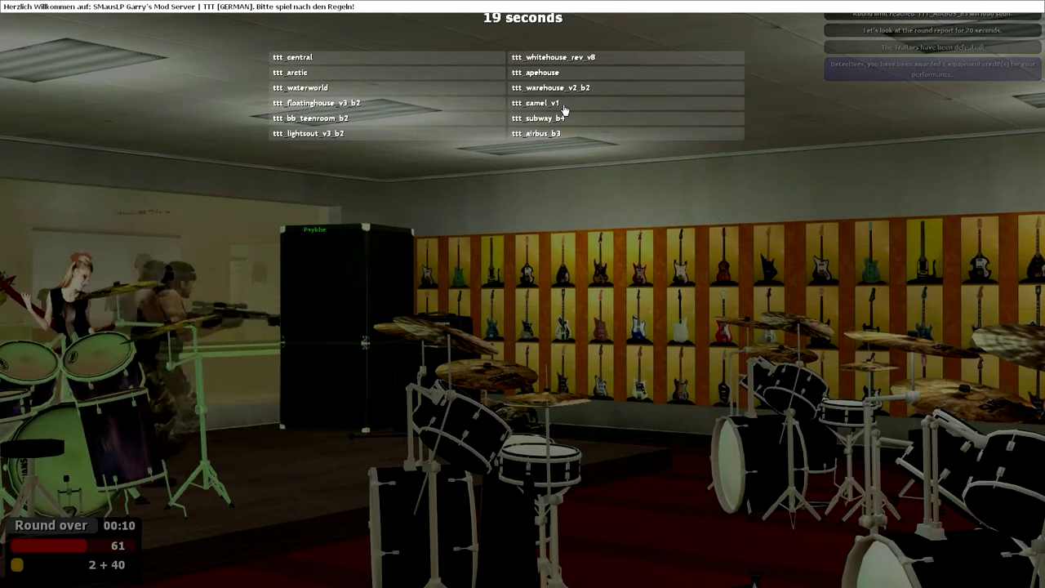
{"action": "left_click", "coordinate": [539, 103]}
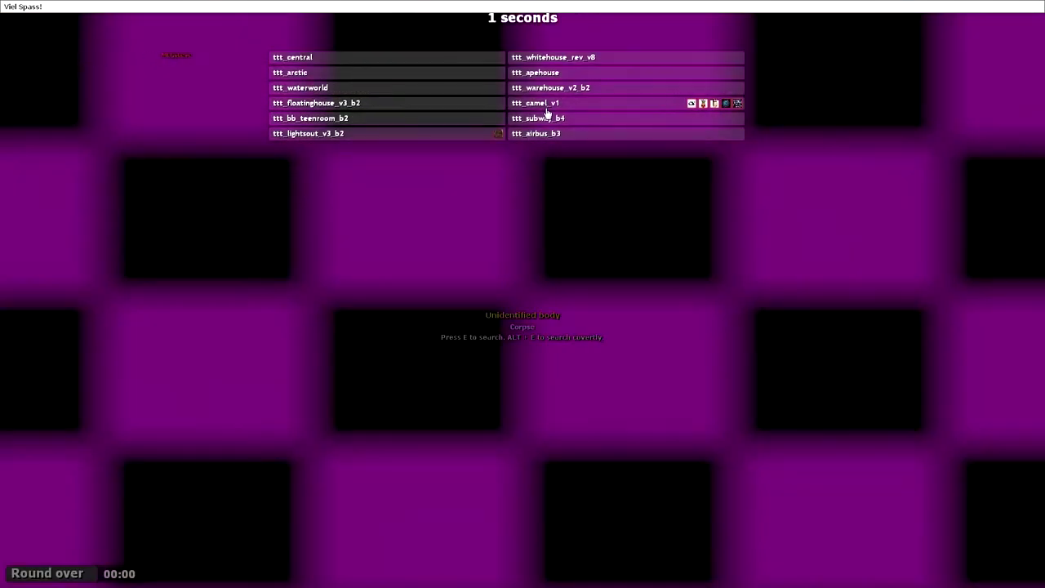
Re-select ttt_camel_v1 and wait for the map to load.
{"action": "left_click", "coordinate": [547, 106]}
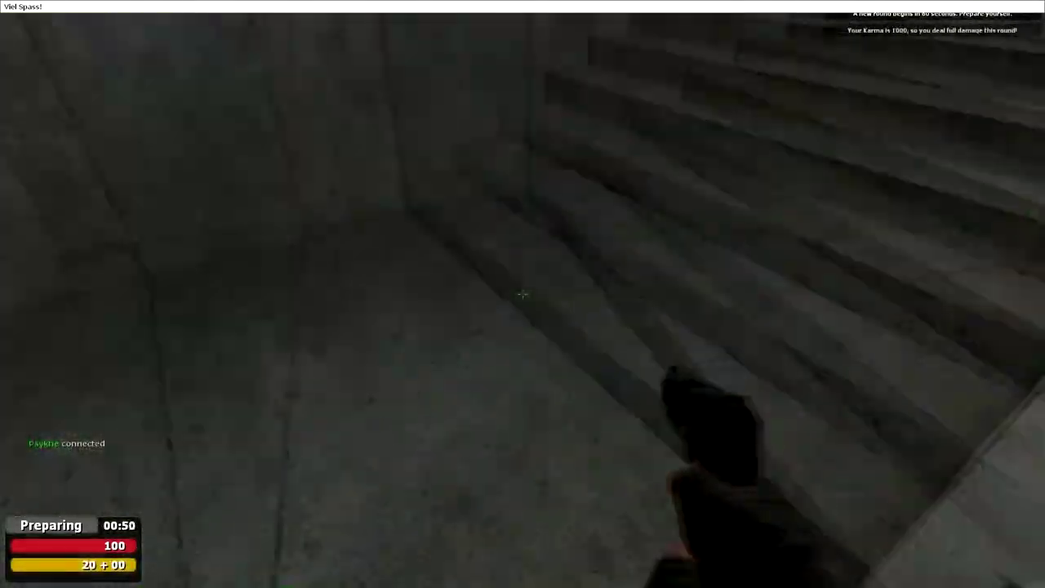
Check the player scoreboard while heading out of the basement.
{"action": "key", "text": "Tab"}
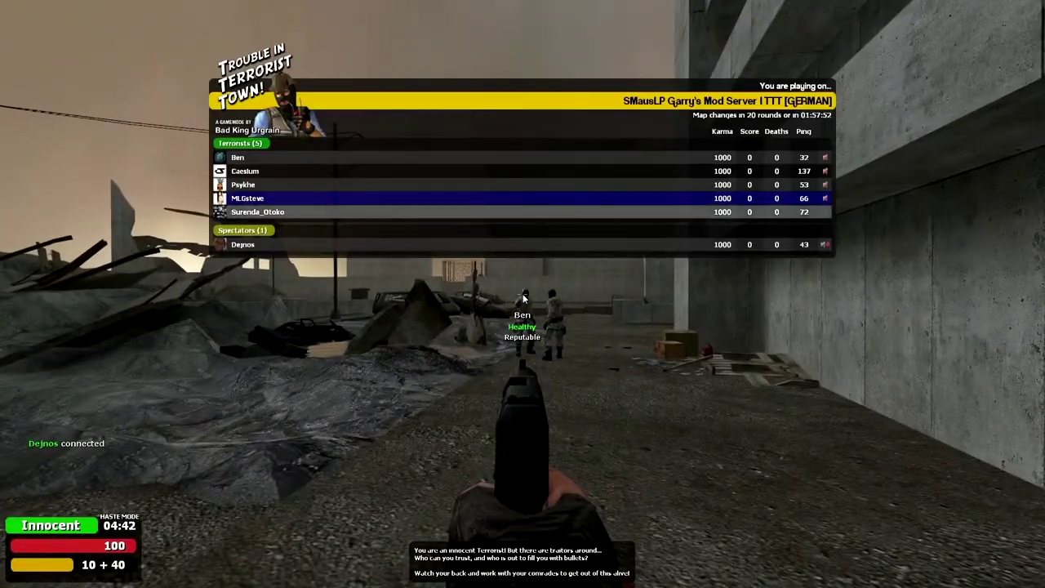
Shoot the player ahead with the pistol.
{"action": "left_click", "coordinate": [523, 294]}
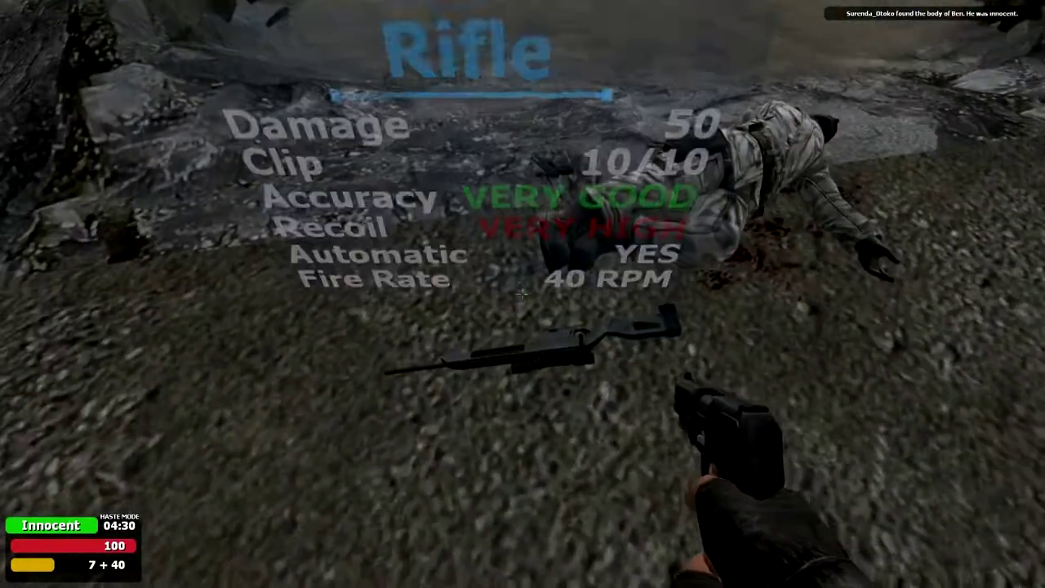
Cycle through the shotgun, pistol and magneto-stick.
{"action": "left_click", "coordinate": [522, 294]}
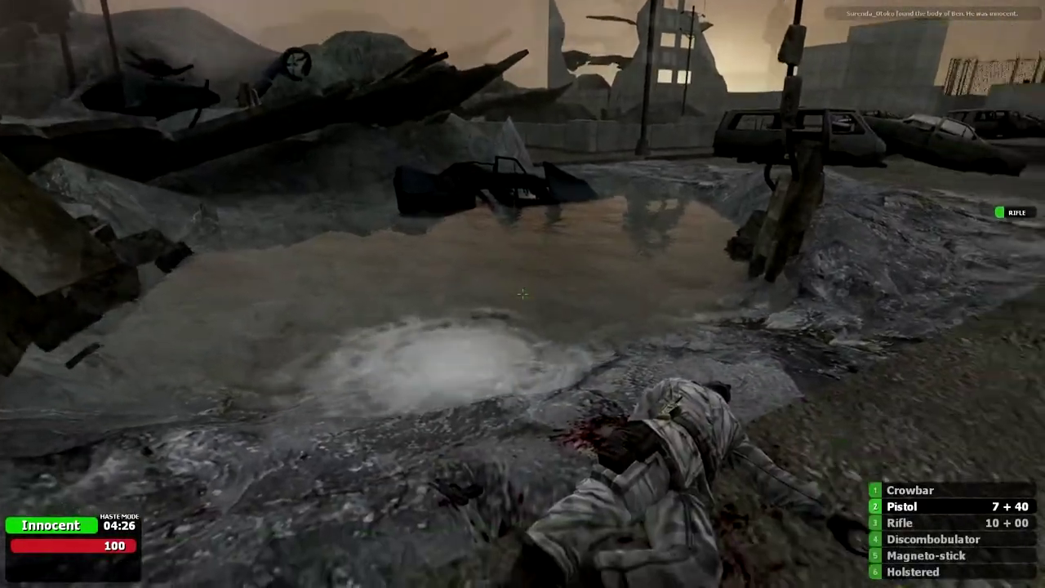
{"action": "left_click", "coordinate": [522, 294]}
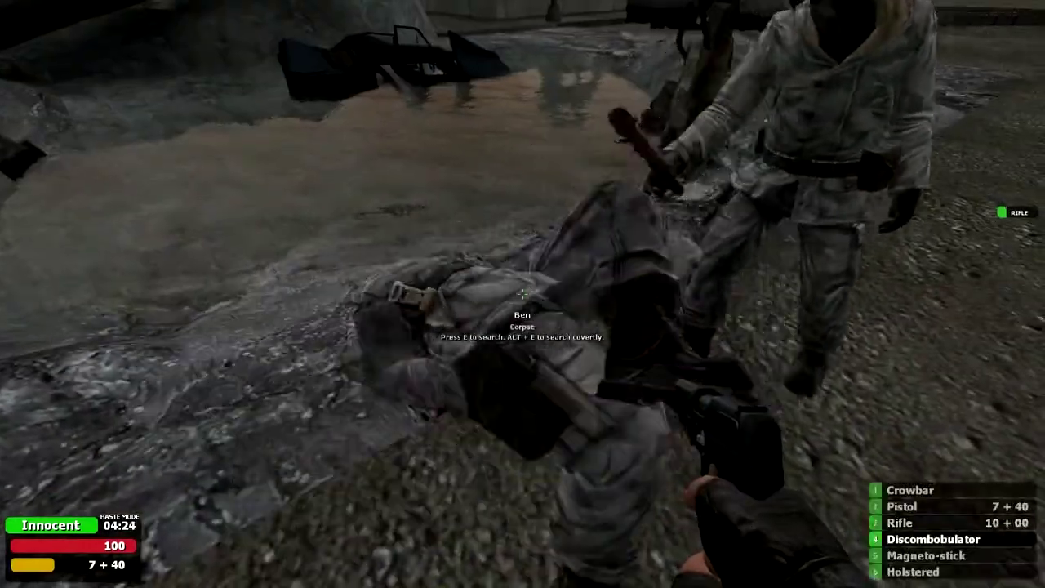
{"action": "left_click", "coordinate": [523, 294]}
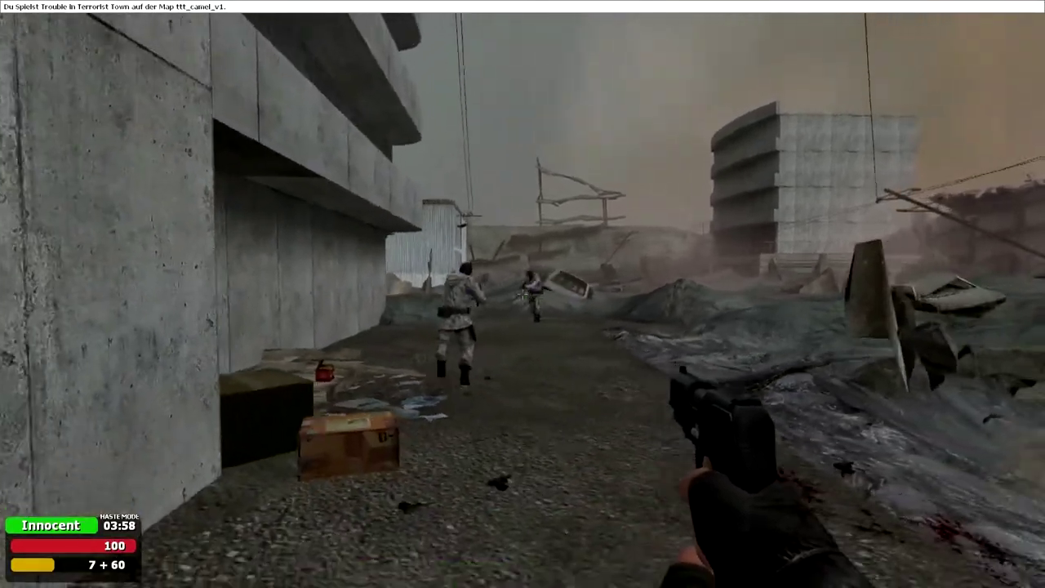
Chase the players and fire the pistol repeatedly at the traitor.
{"action": "key", "text": "Tab"}
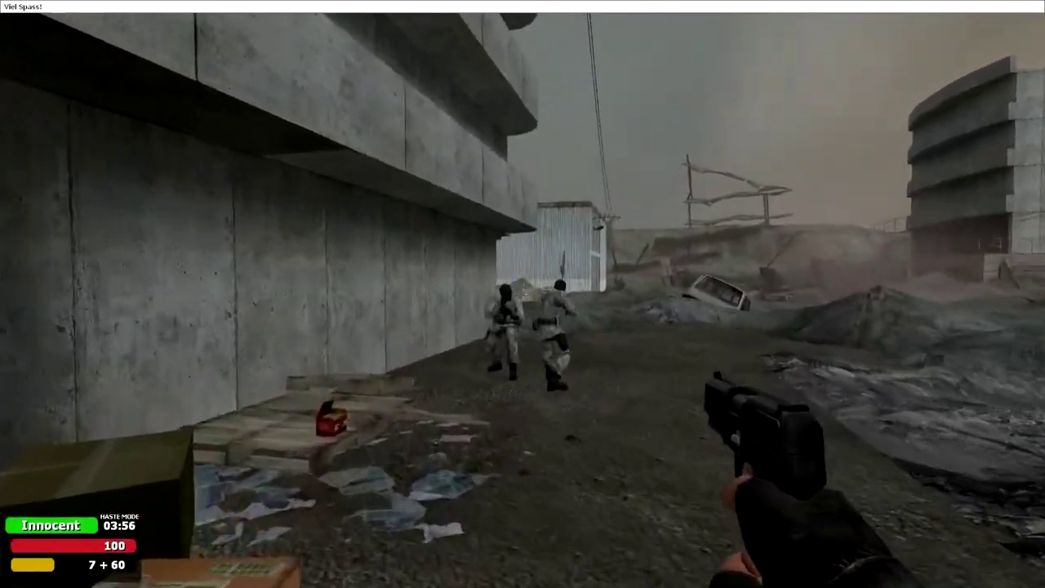
{"action": "left_click", "coordinate": [523, 294]}
{"action": "left_click", "coordinate": [522, 294]}
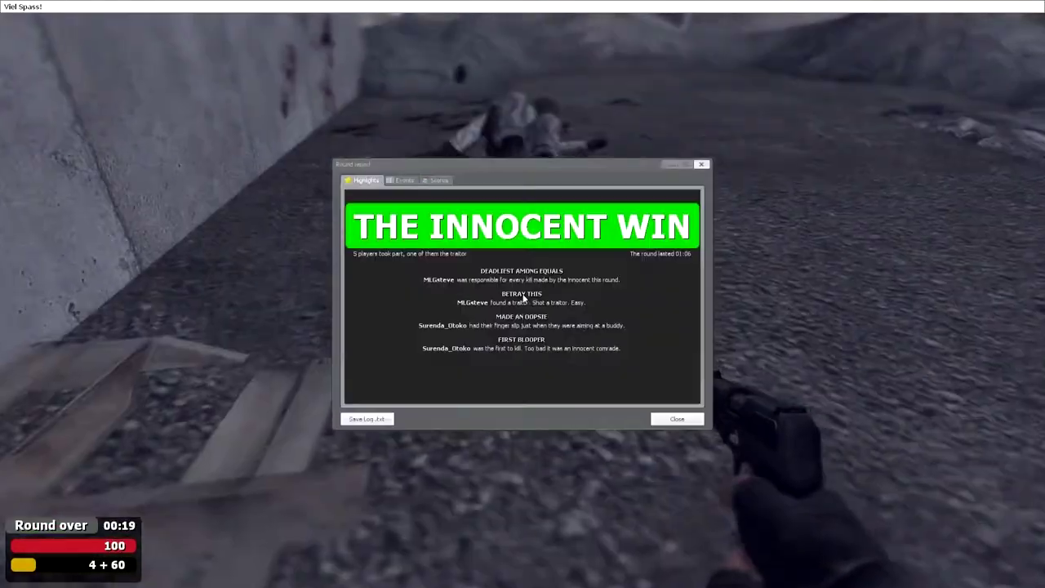
Close the report and traitor's search, empty the pistol at a distant player, reload.
{"action": "left_click", "coordinate": [676, 419]}
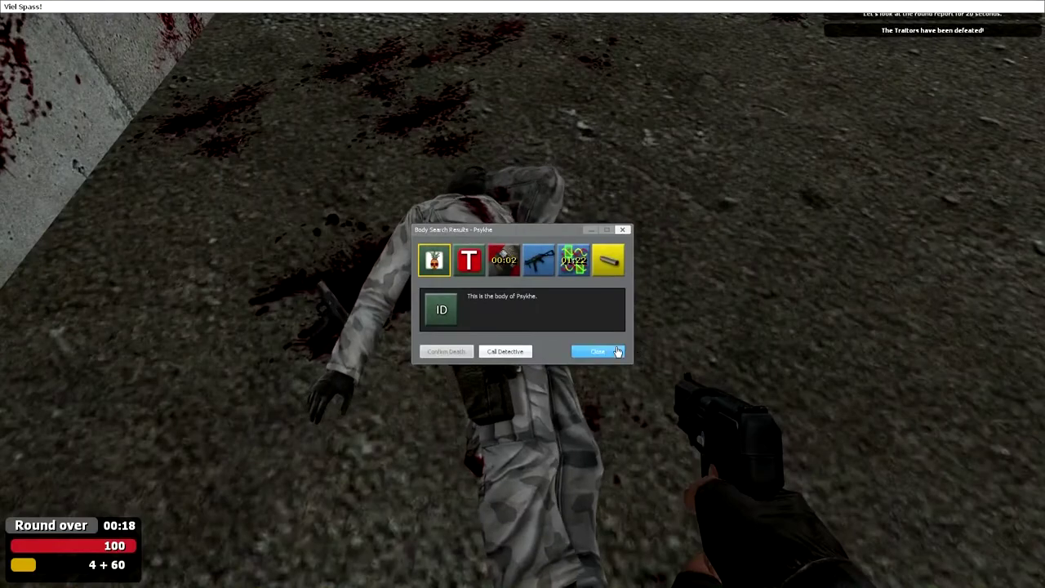
{"action": "left_click", "coordinate": [618, 351]}
{"action": "left_click", "coordinate": [523, 294]}
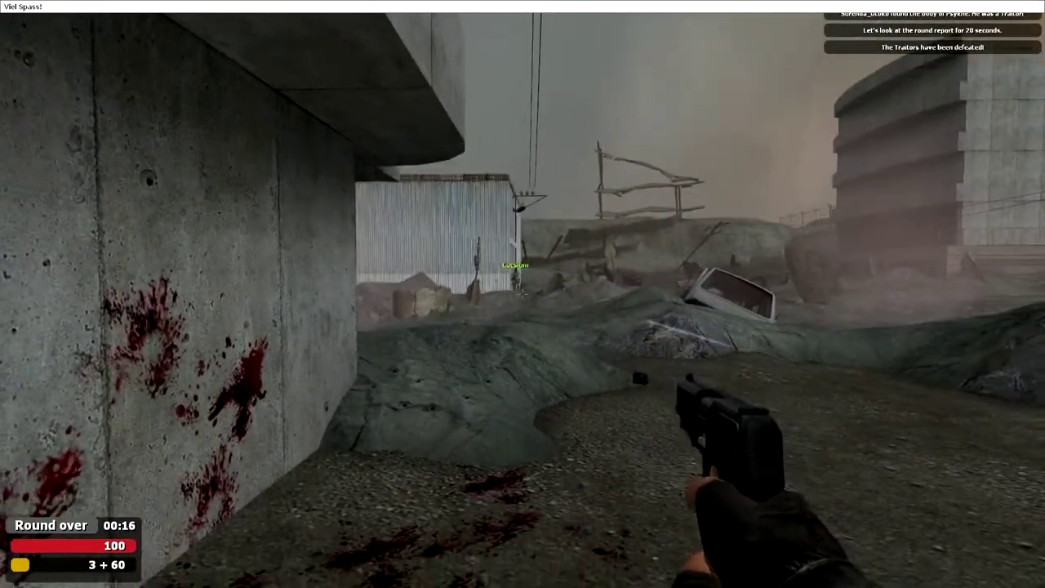
{"action": "left_click", "coordinate": [522, 294]}
{"action": "left_click", "coordinate": [523, 294]}
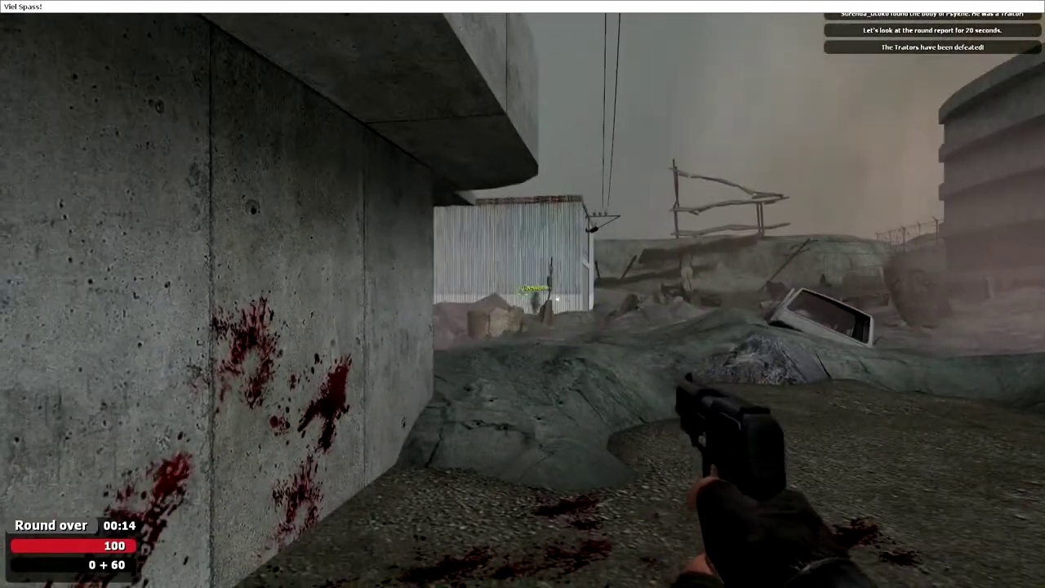
{"action": "key", "text": "r"}
Advance toward the yellow car, kill the wounded player, and close his search results.
{"action": "key", "text": "w"}
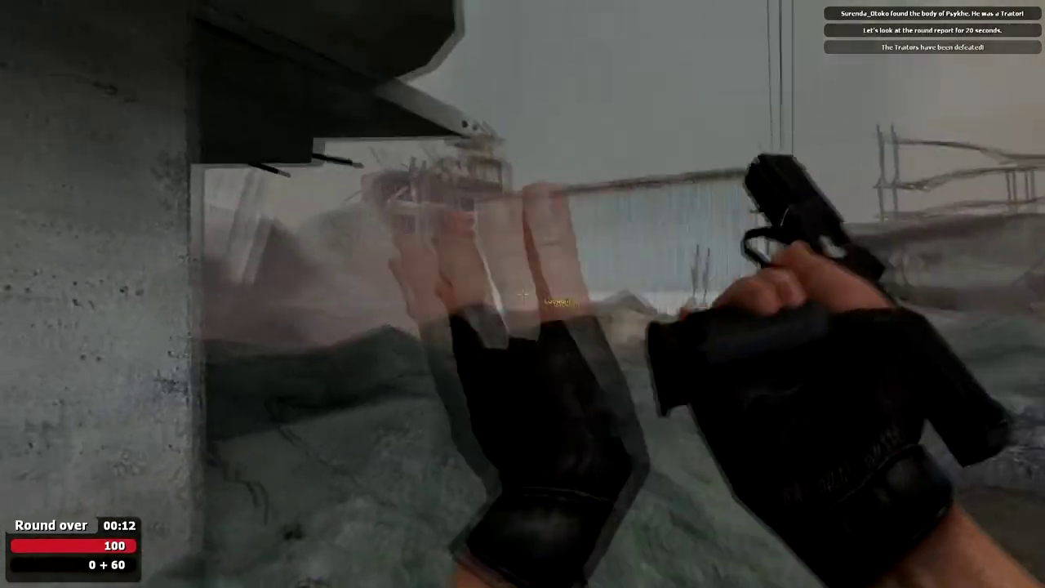
{"action": "key", "text": "w"}
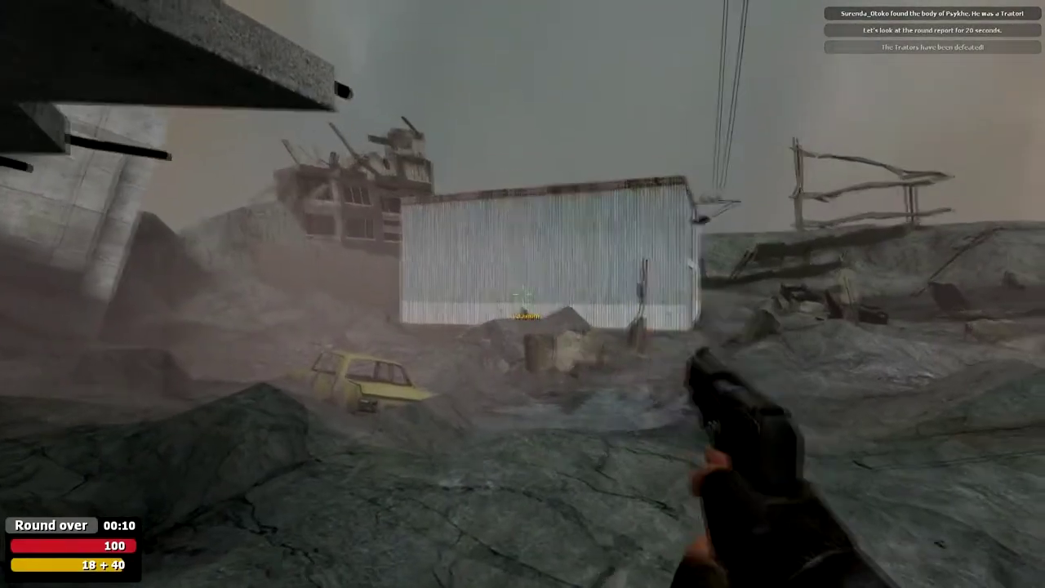
{"action": "key", "text": "w"}
{"action": "left_click", "coordinate": [522, 294]}
{"action": "key", "text": "w"}
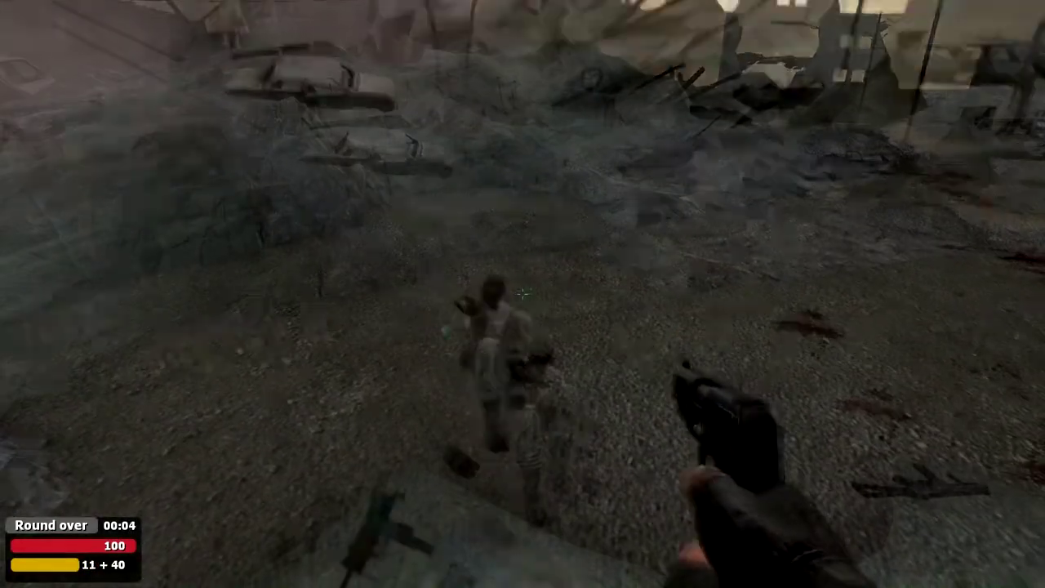
{"action": "key", "text": "w"}
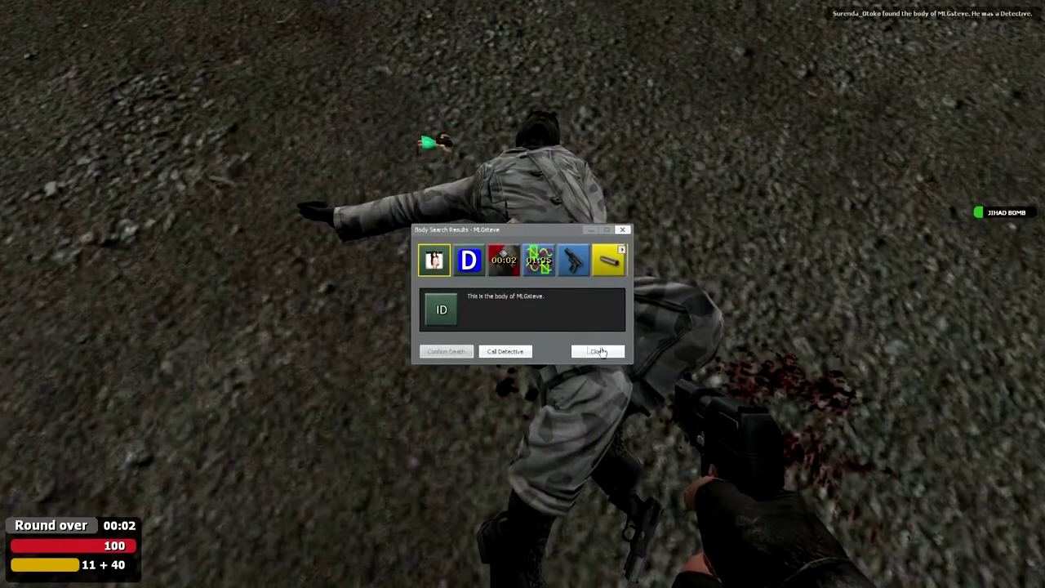
{"action": "left_click", "coordinate": [597, 351]}
{"action": "scroll", "coordinate": [522, 294], "scroll_direction": "down", "scroll_amount": 1}
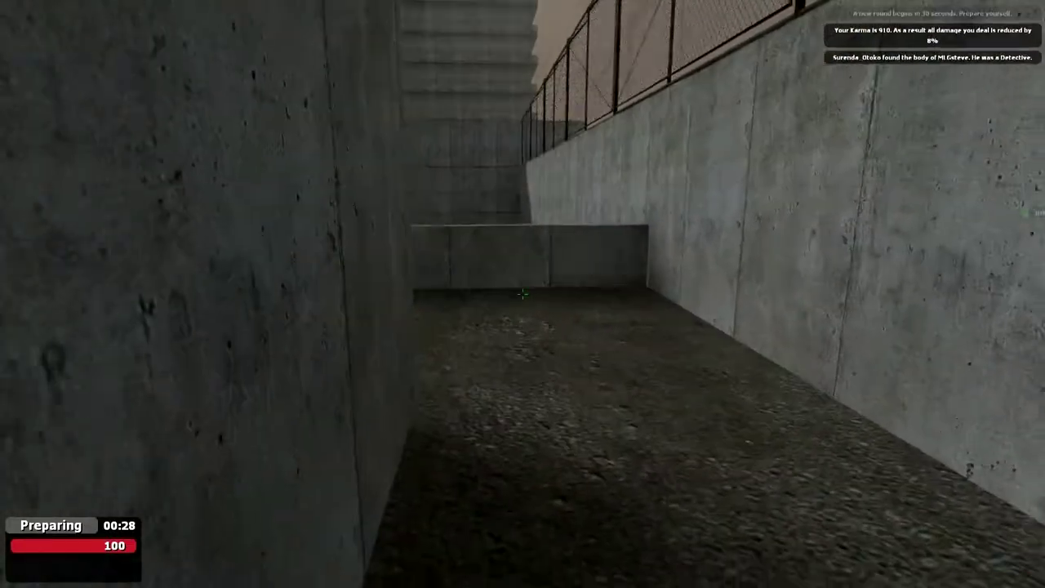
Go down the stairwell and back up, out into the open yard during preparation.
{"action": "key", "text": "w"}
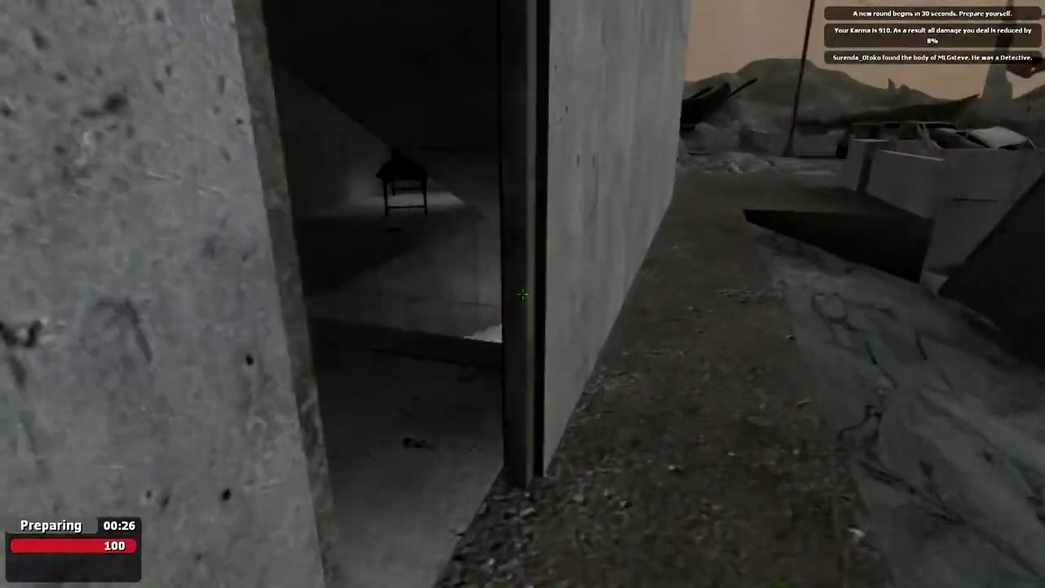
{"action": "key", "text": "w"}
{"action": "scroll", "coordinate": [522, 294], "scroll_direction": "down", "scroll_amount": 1}
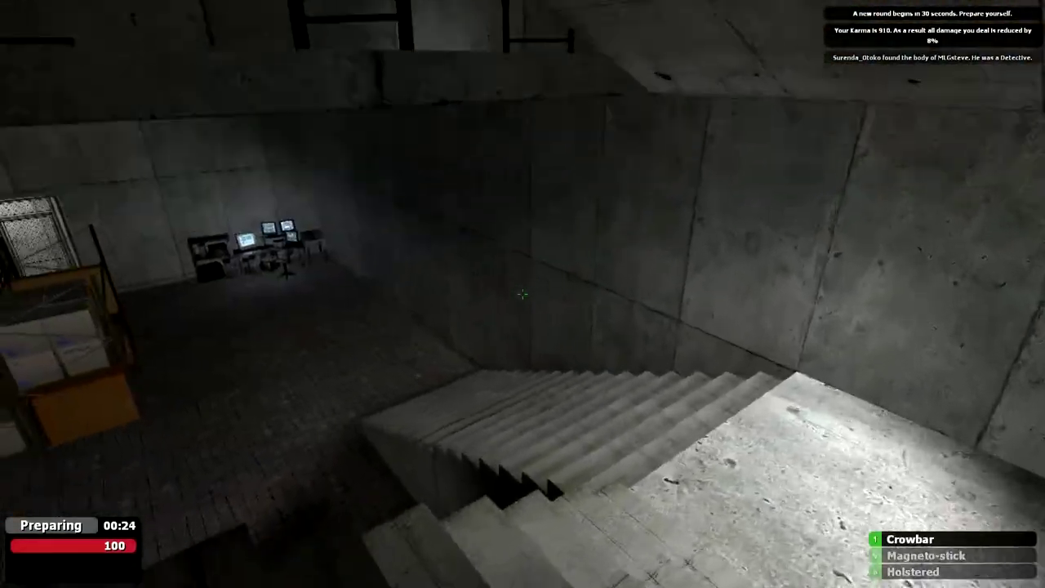
{"action": "key", "text": "w"}
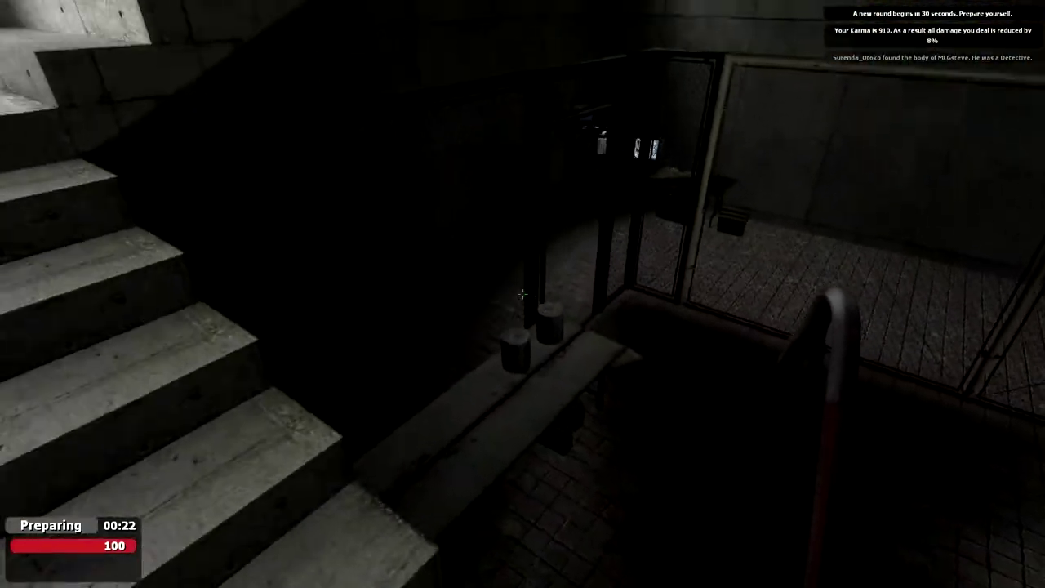
{"action": "key", "text": "w"}
{"action": "key", "text": "w"}
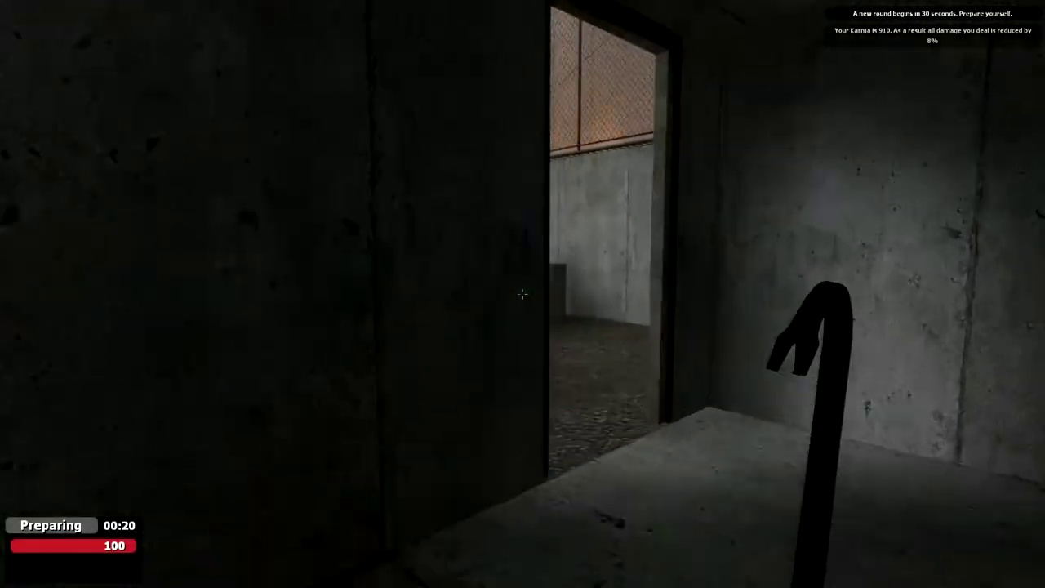
{"action": "key", "text": "w"}
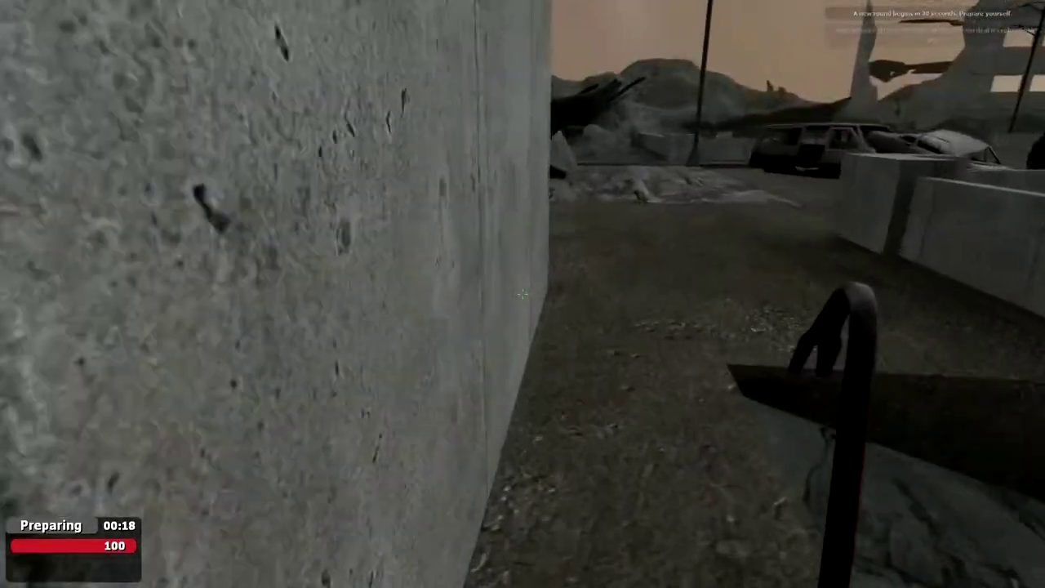
{"action": "scroll", "coordinate": [522, 294], "scroll_direction": "down", "scroll_amount": 1}
{"action": "key", "text": "w"}
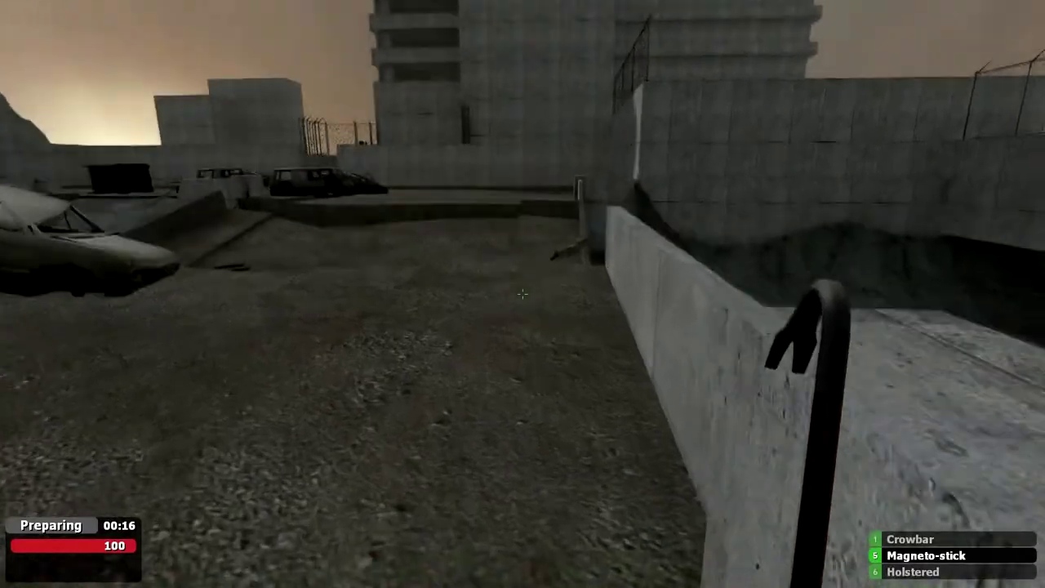
Swing the crowbar and cross the yard toward the wrecked cars, jumping onto the ledge.
{"action": "left_click", "coordinate": [522, 294]}
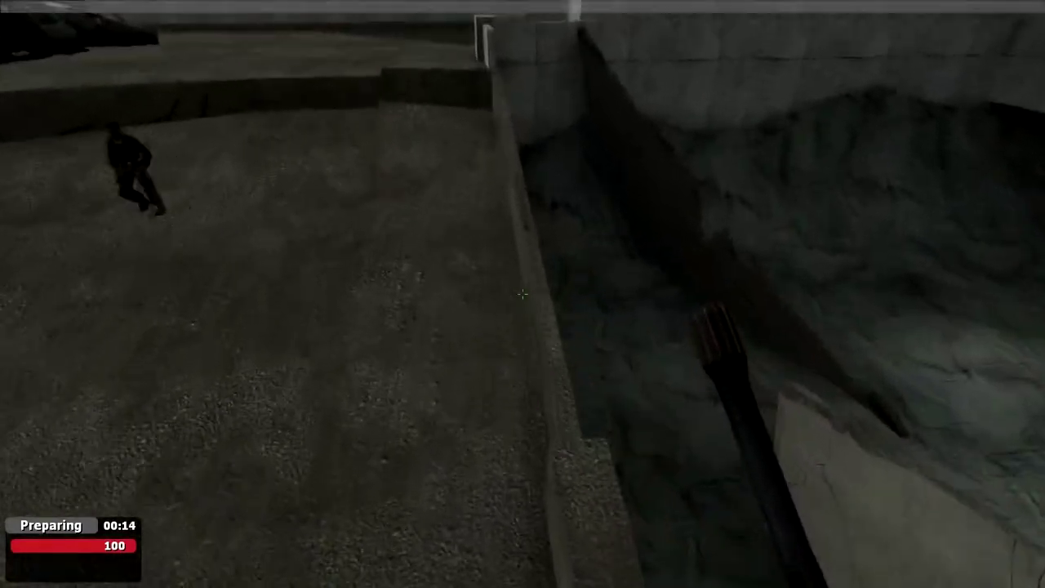
{"action": "key", "text": "w"}
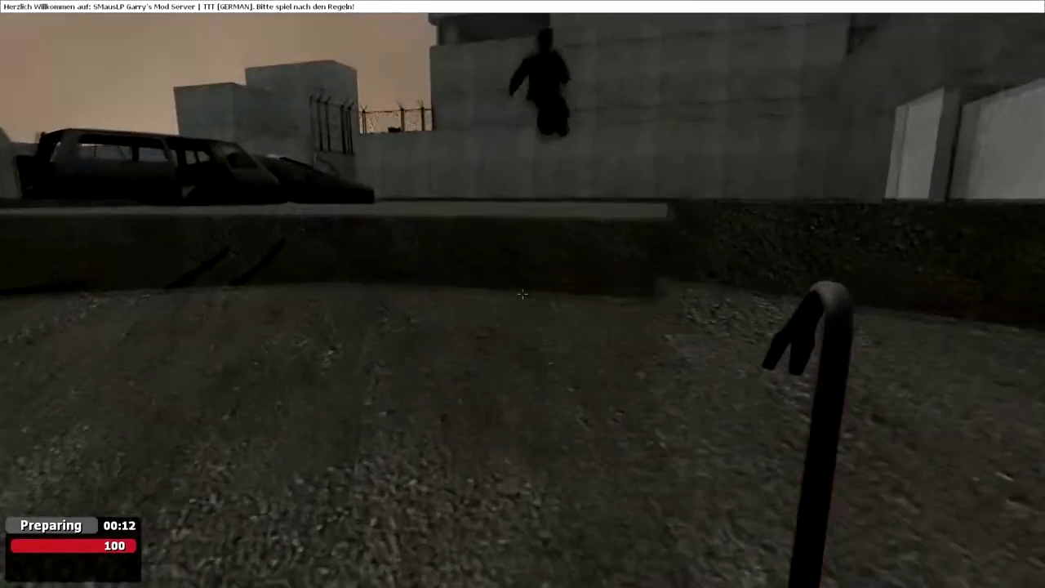
{"action": "key", "text": "w"}
{"action": "key", "text": "space"}
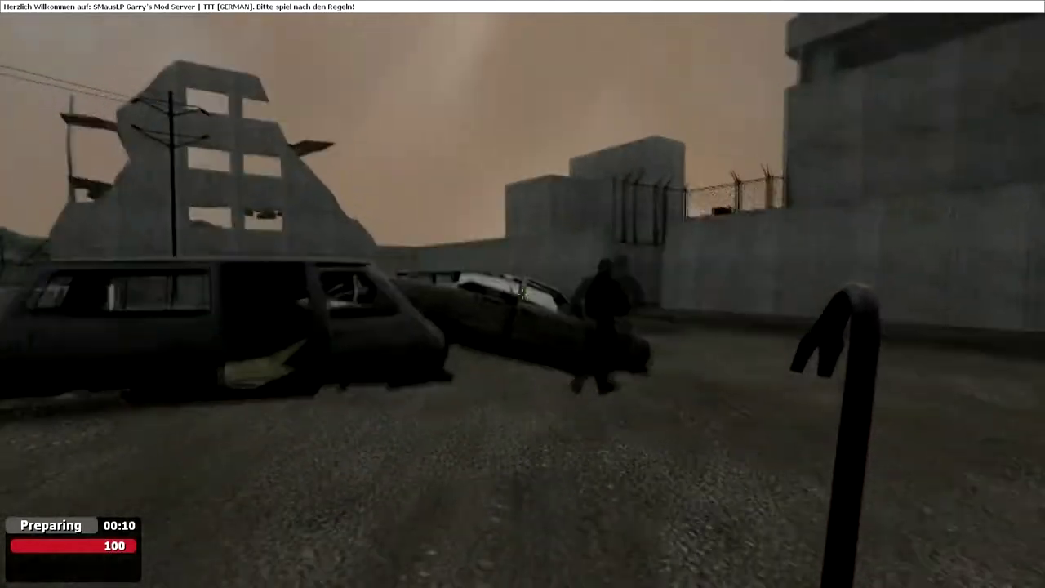
{"action": "key", "text": "w"}
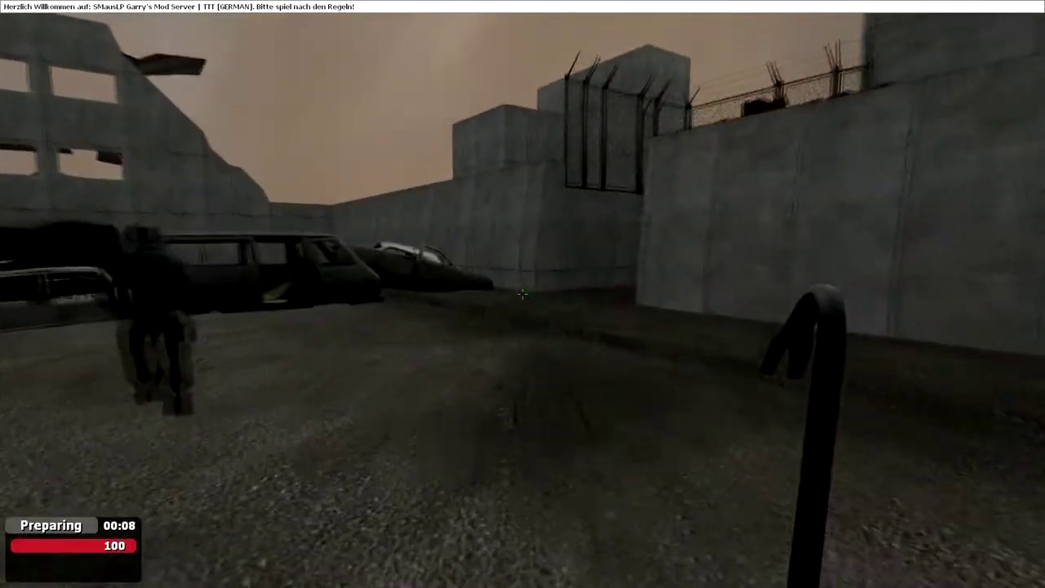
{"action": "key", "text": "w"}
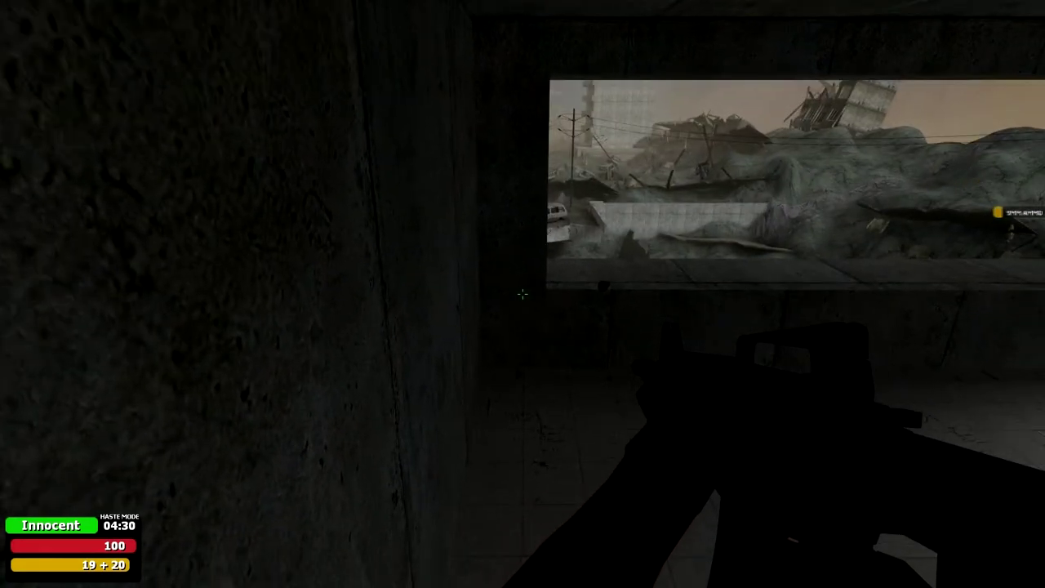
Equip the rifle, go to the window, and scope the ruined city before unscoping.
{"action": "key", "text": "2"}
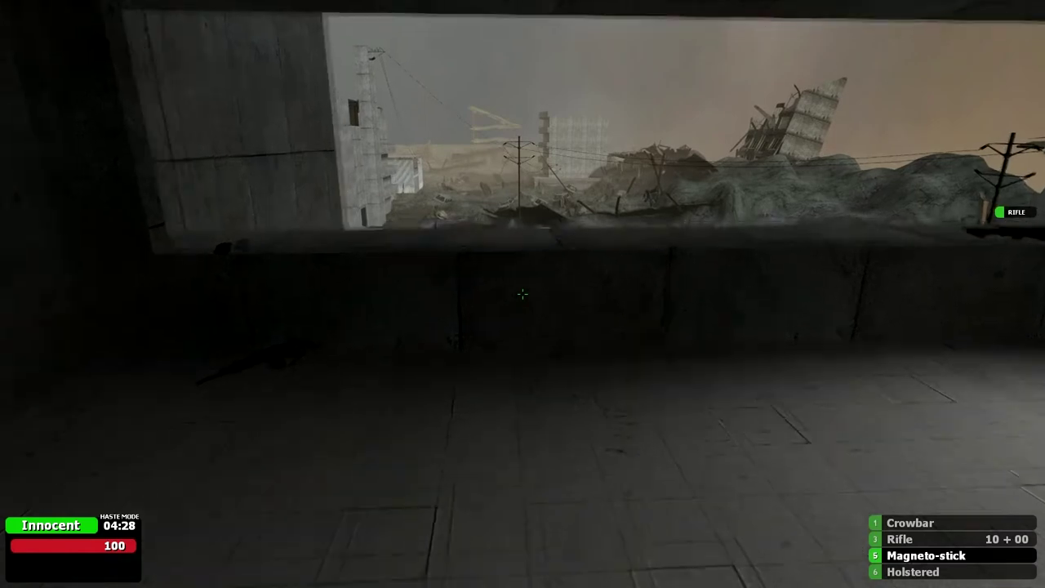
{"action": "key", "text": "w"}
{"action": "left_click", "coordinate": [522, 294]}
{"action": "right_click", "coordinate": [523, 294]}
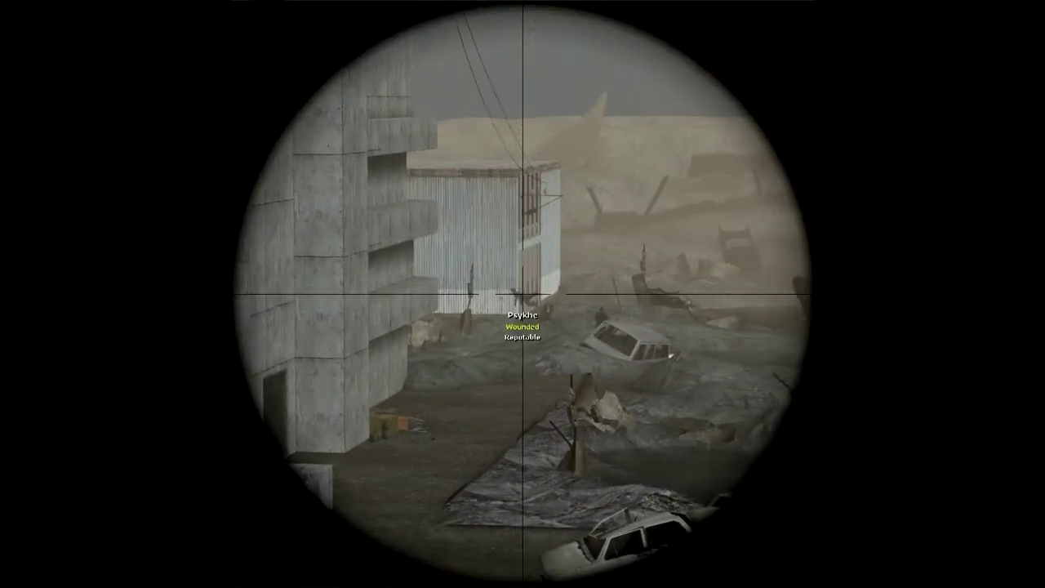
{"action": "right_click", "coordinate": [522, 294]}
Step onto the window ledge, peek through the scope, and turn back inside.
{"action": "key", "text": "w"}
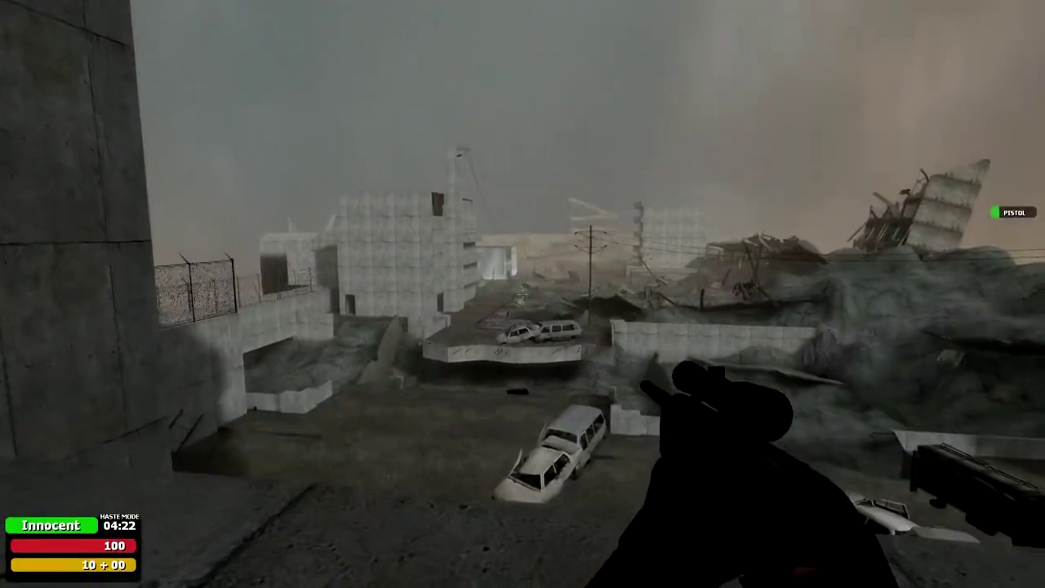
{"action": "right_click", "coordinate": [523, 293]}
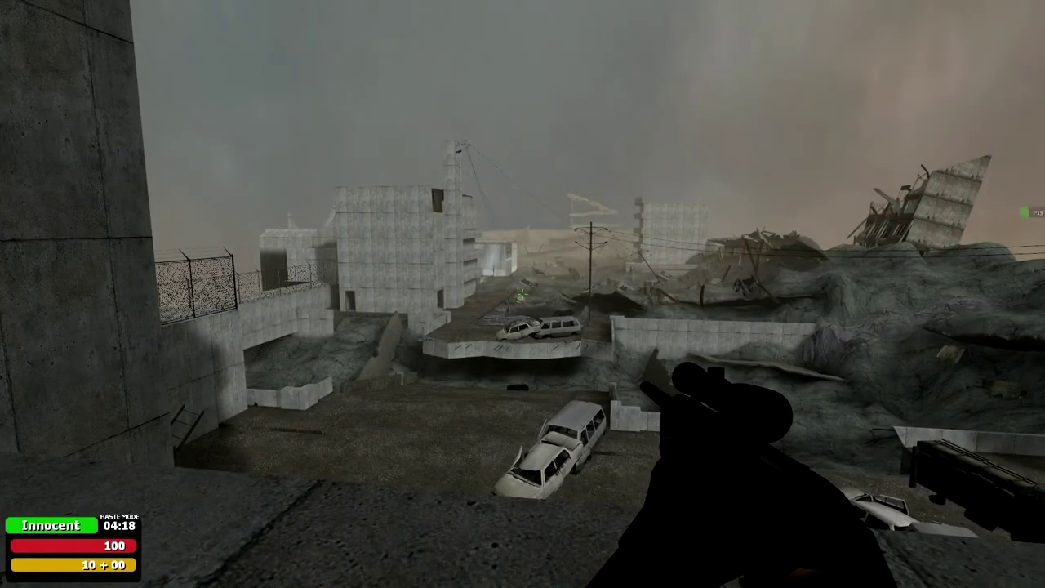
{"action": "key", "text": "w"}
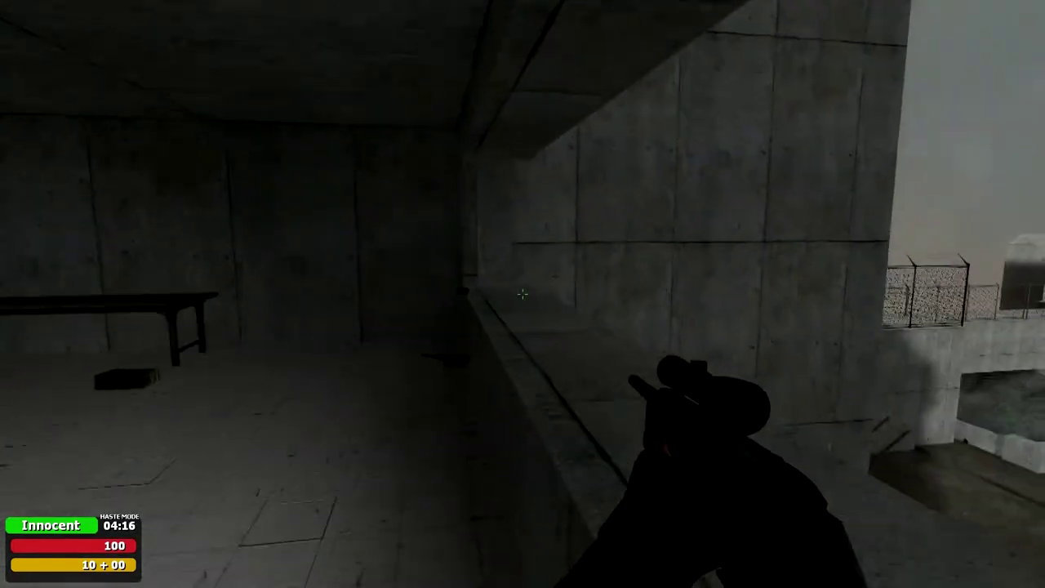
Walk past the table into the next room and climb the stairs.
{"action": "key", "text": "w"}
{"action": "key", "text": "w"}
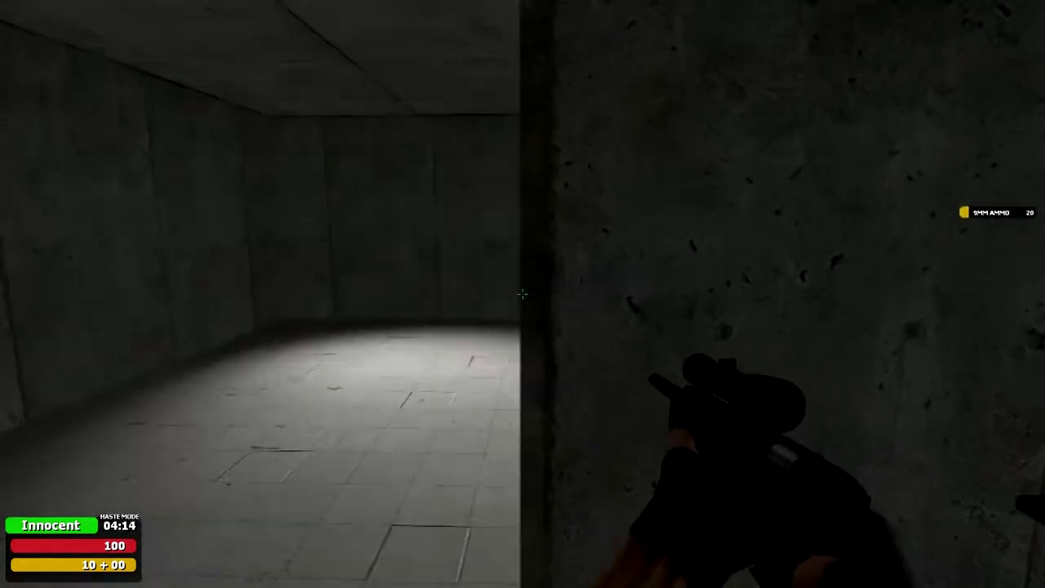
{"action": "key", "text": "w"}
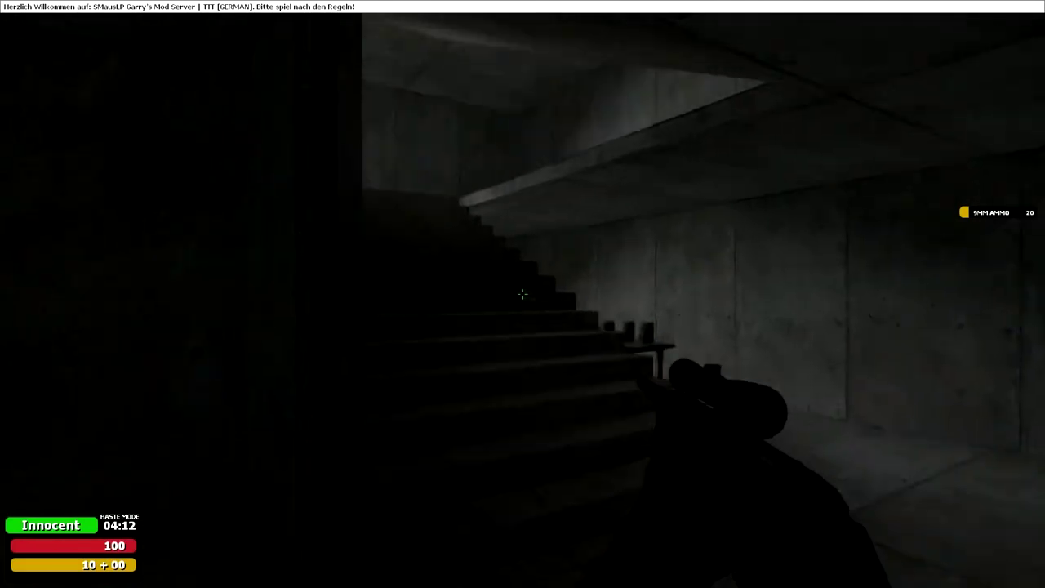
{"action": "key", "text": "w"}
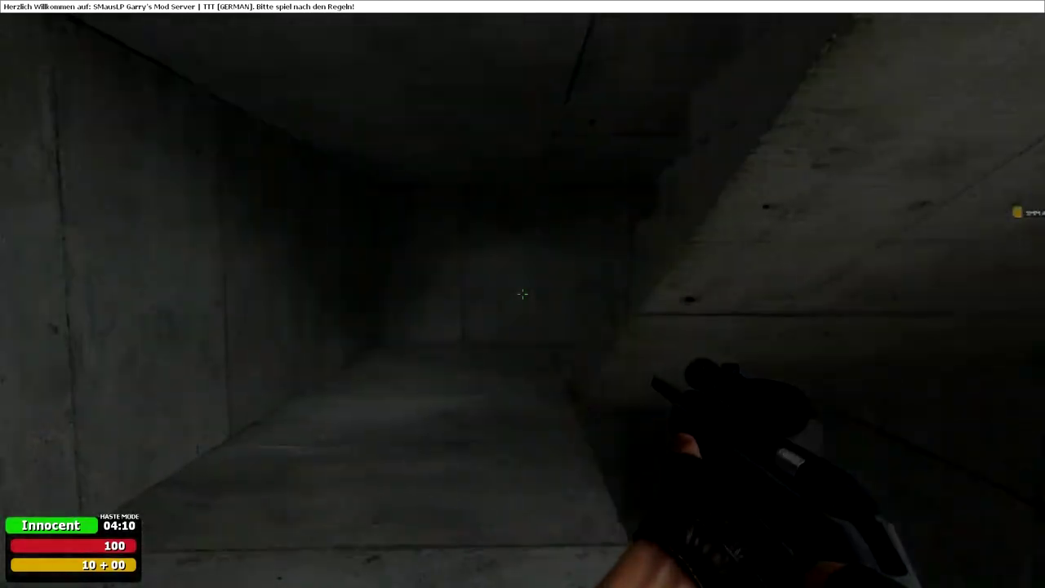
{"action": "key", "text": "w"}
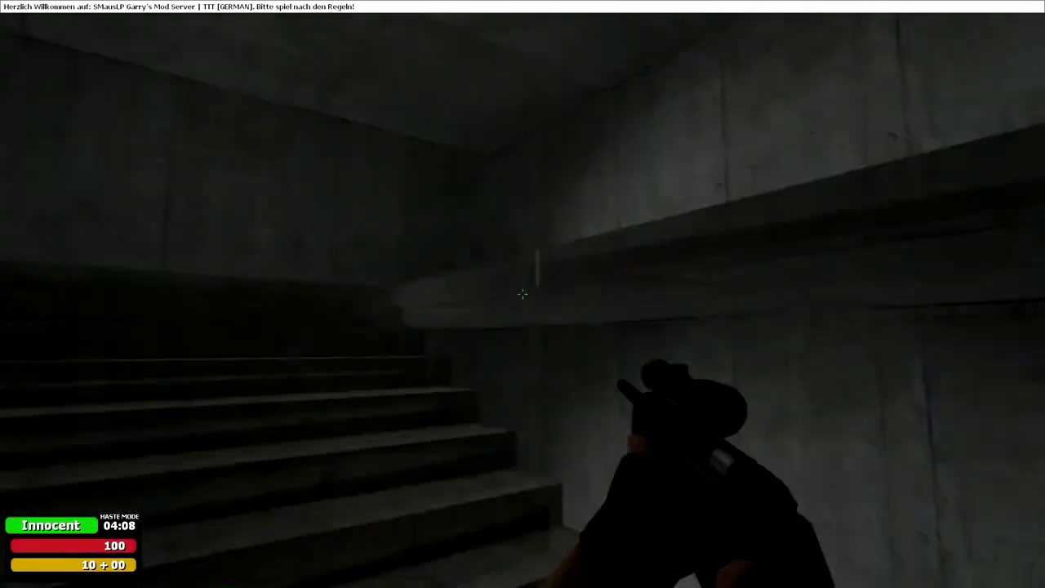
Cross the dark upstairs rooms and shoot Dejnos by the window.
{"action": "key", "text": "w"}
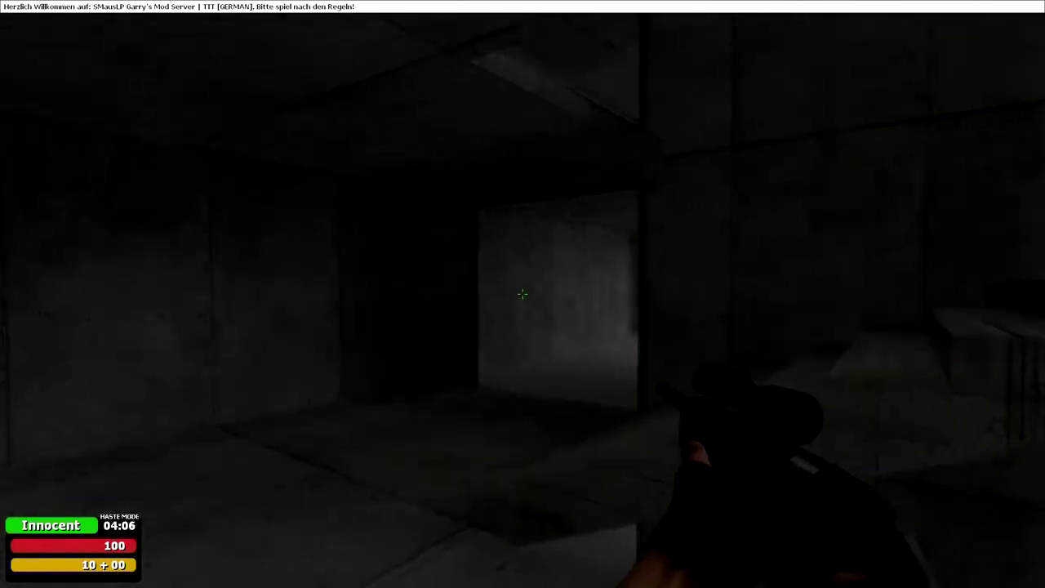
{"action": "key", "text": "w"}
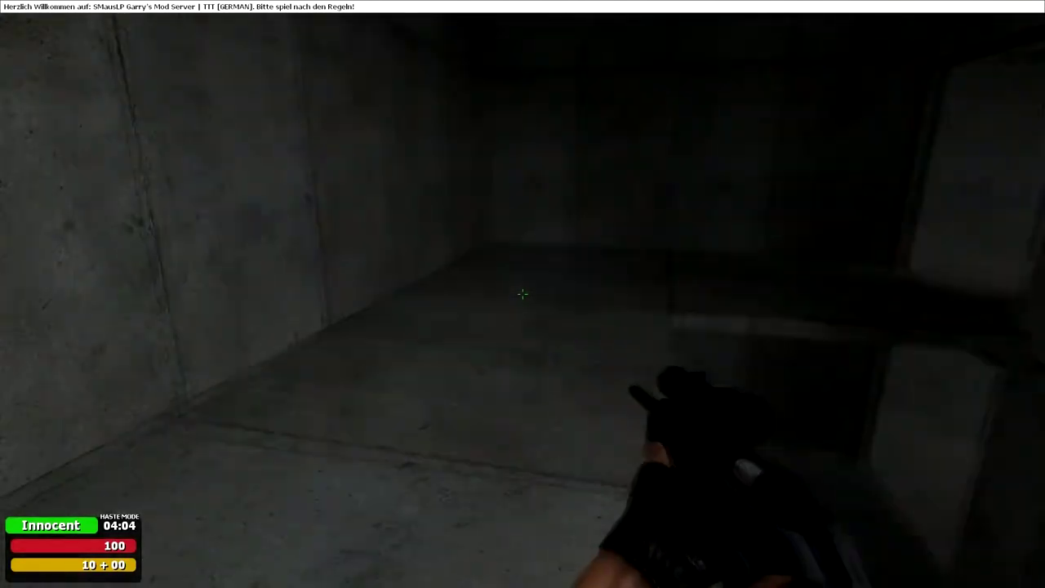
{"action": "key", "text": "w"}
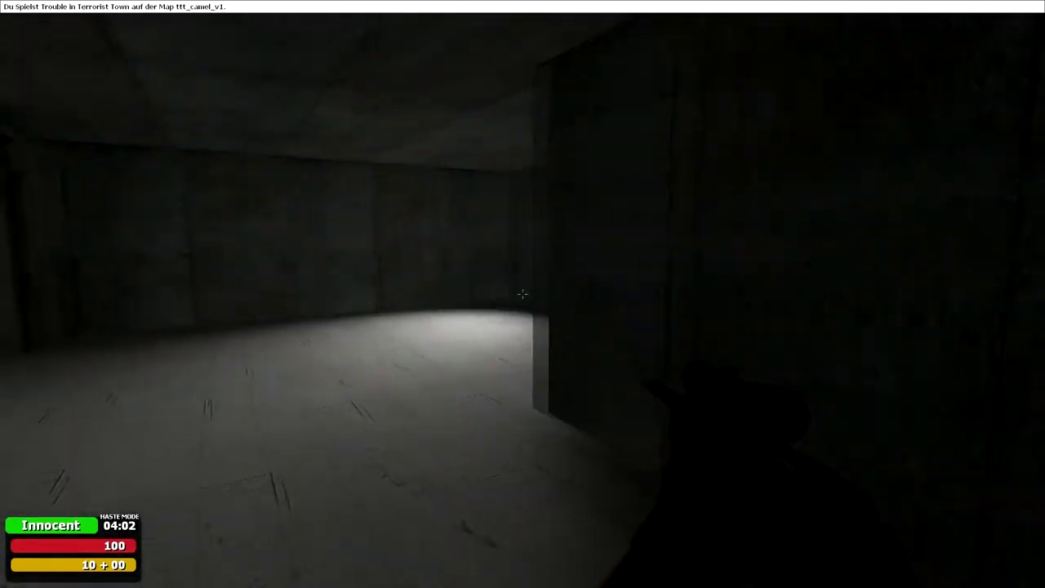
{"action": "key", "text": "w"}
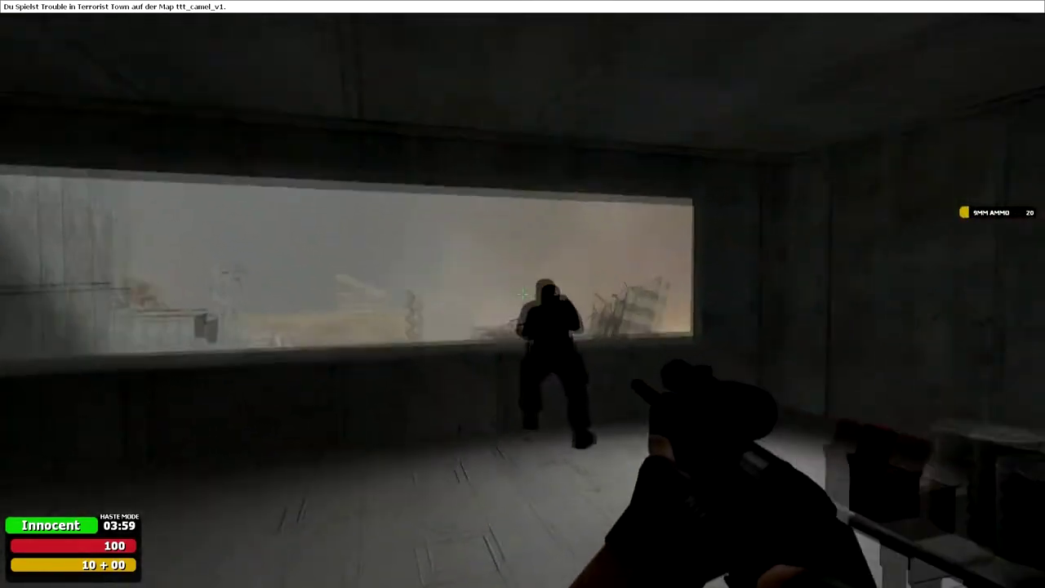
{"action": "key", "text": "w"}
{"action": "left_click", "coordinate": [522, 294]}
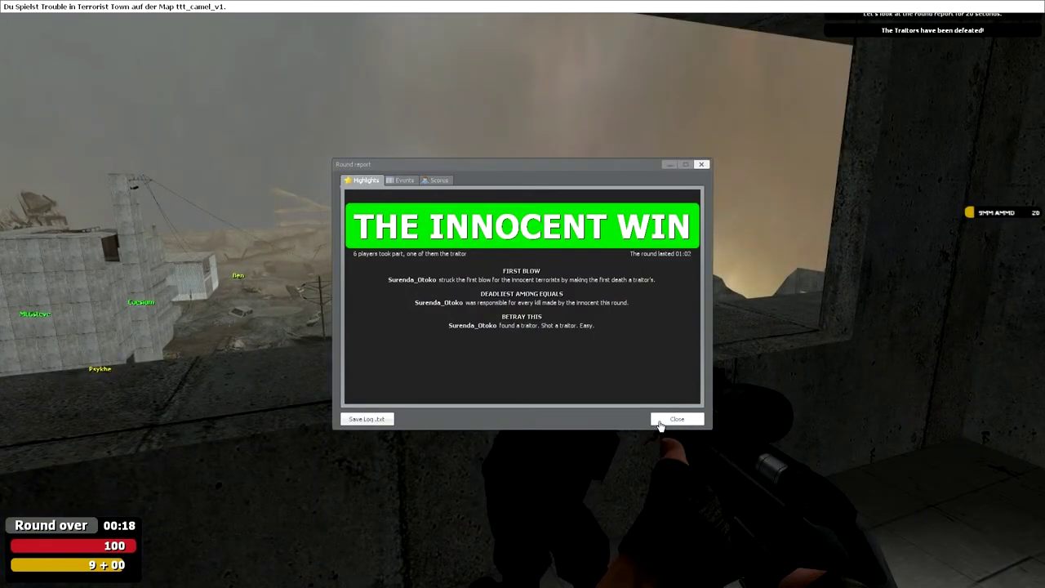
Close the round report, walk to the corpse, and scope a player near the car.
{"action": "left_click", "coordinate": [677, 418]}
{"action": "key", "text": "w"}
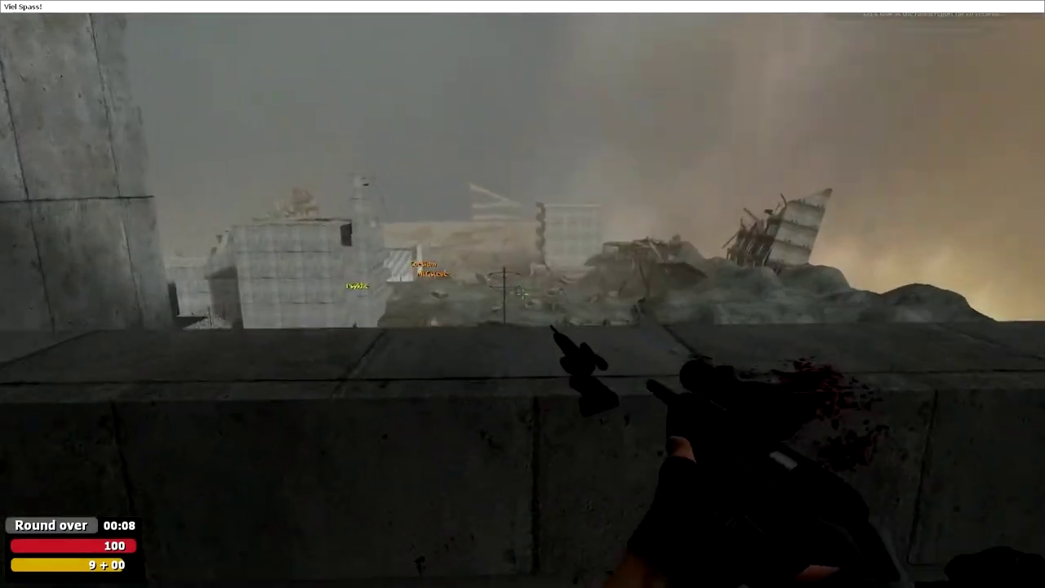
{"action": "right_click", "coordinate": [522, 294]}
{"action": "right_click", "coordinate": [522, 294]}
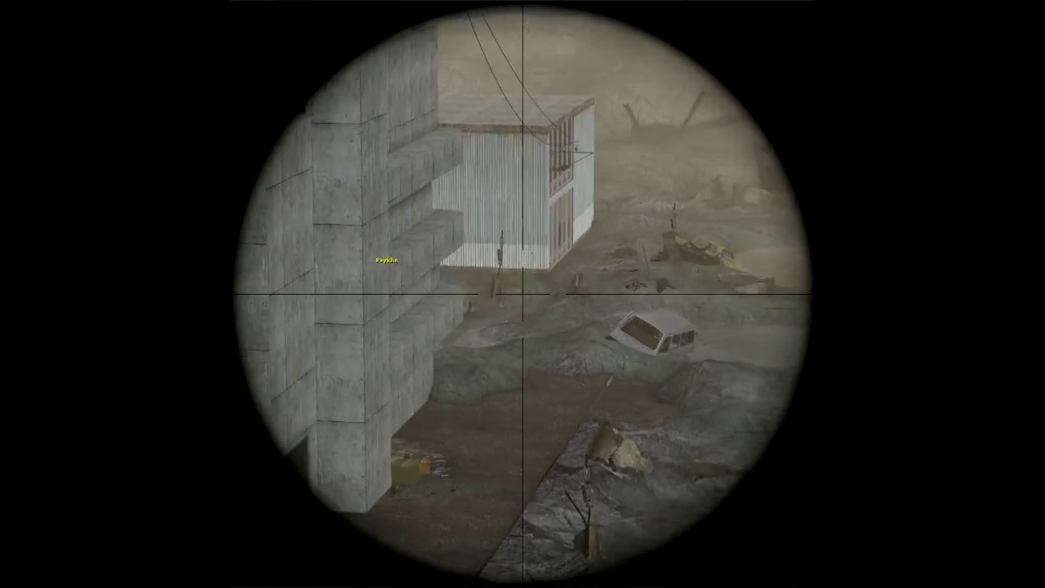
{"action": "right_click", "coordinate": [522, 293]}
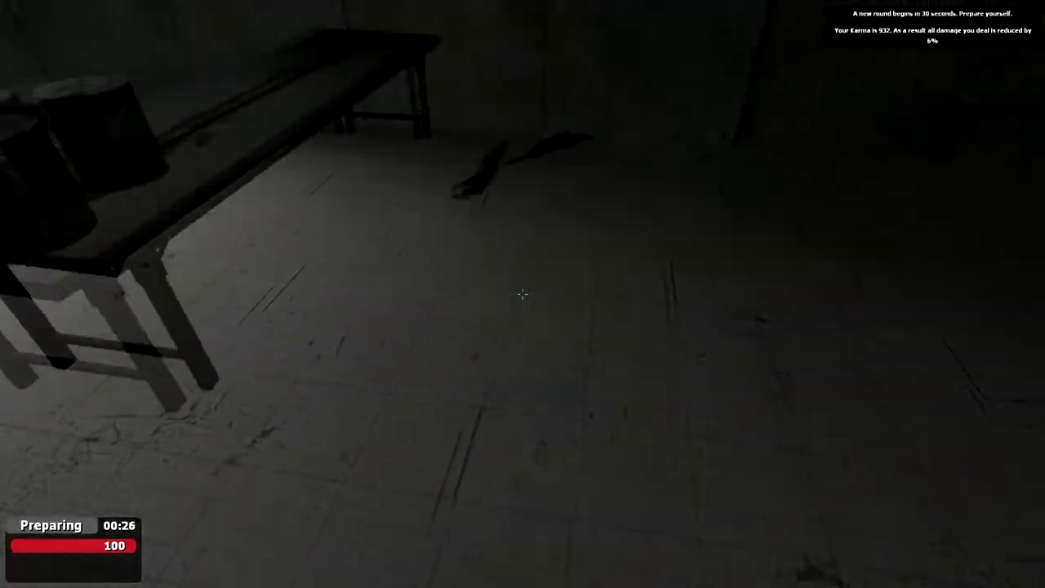
Swap the shotgun for the rifle, equip it, and scope MLGsteve in the ruins.
{"action": "key", "text": "e"}
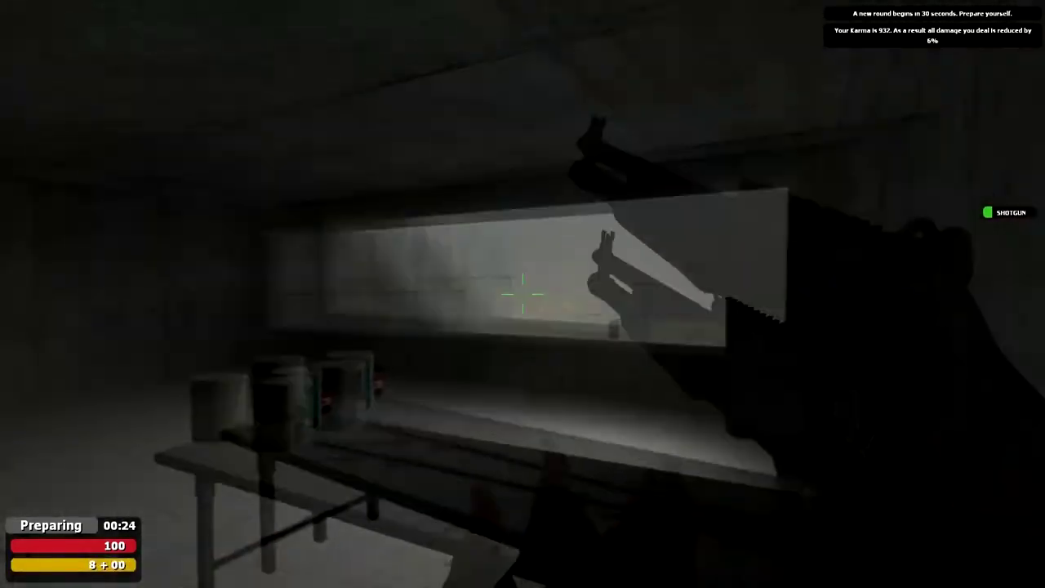
{"action": "key", "text": "2"}
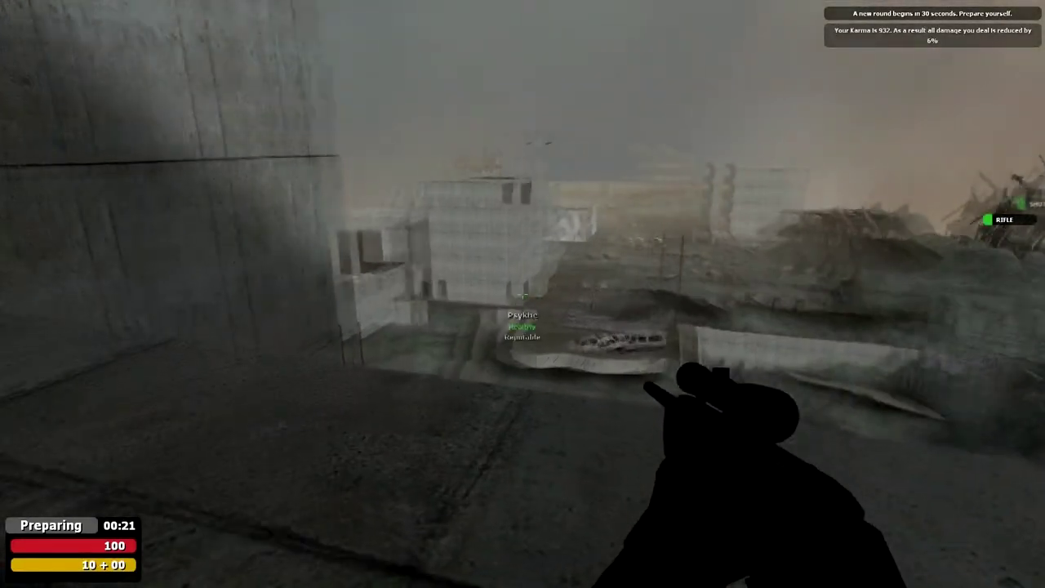
{"action": "right_click", "coordinate": [523, 294]}
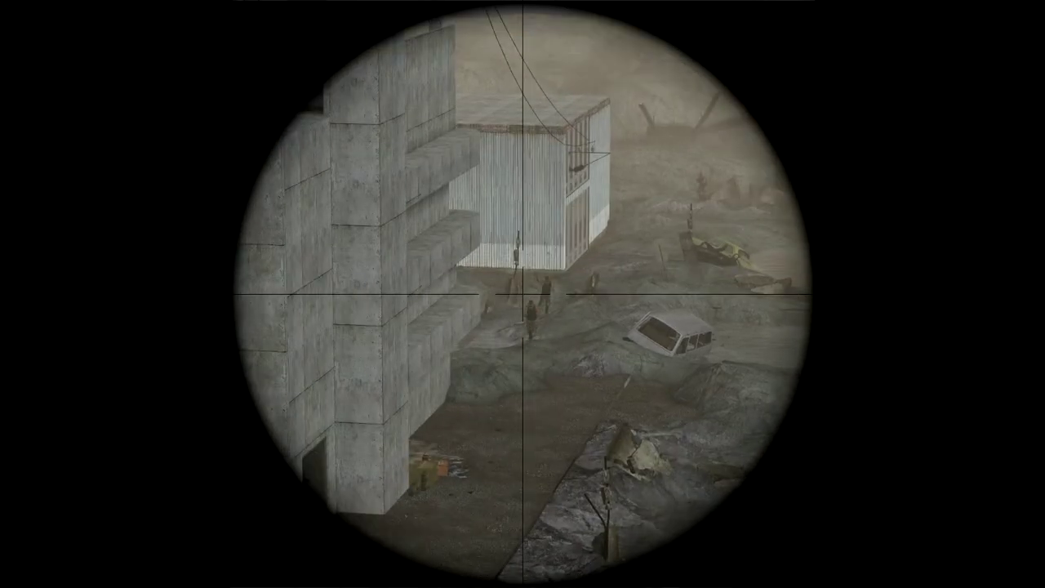
{"action": "right_click", "coordinate": [523, 293]}
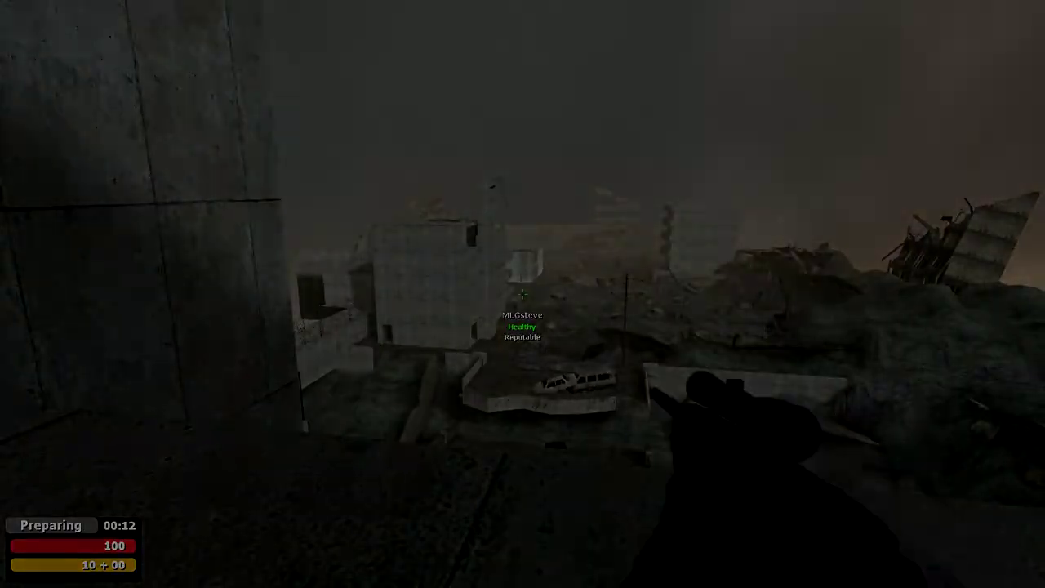